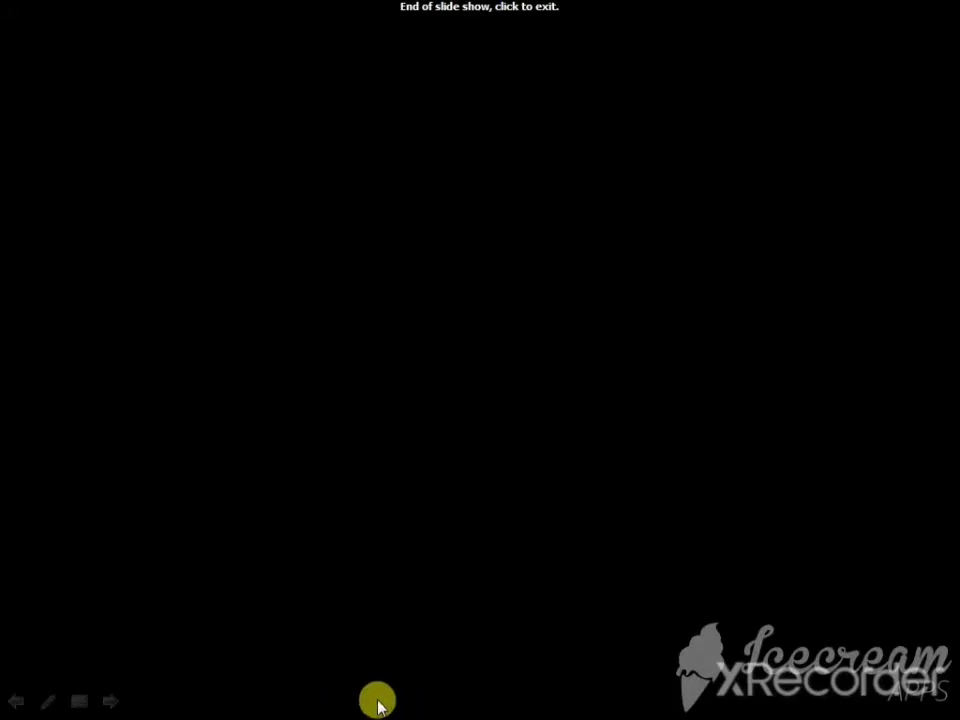
Exit the finished slide show and switch to the CH-5 Excel workbook with the class 6 mark list.
left_click(377, 700)
left_click(296, 705)
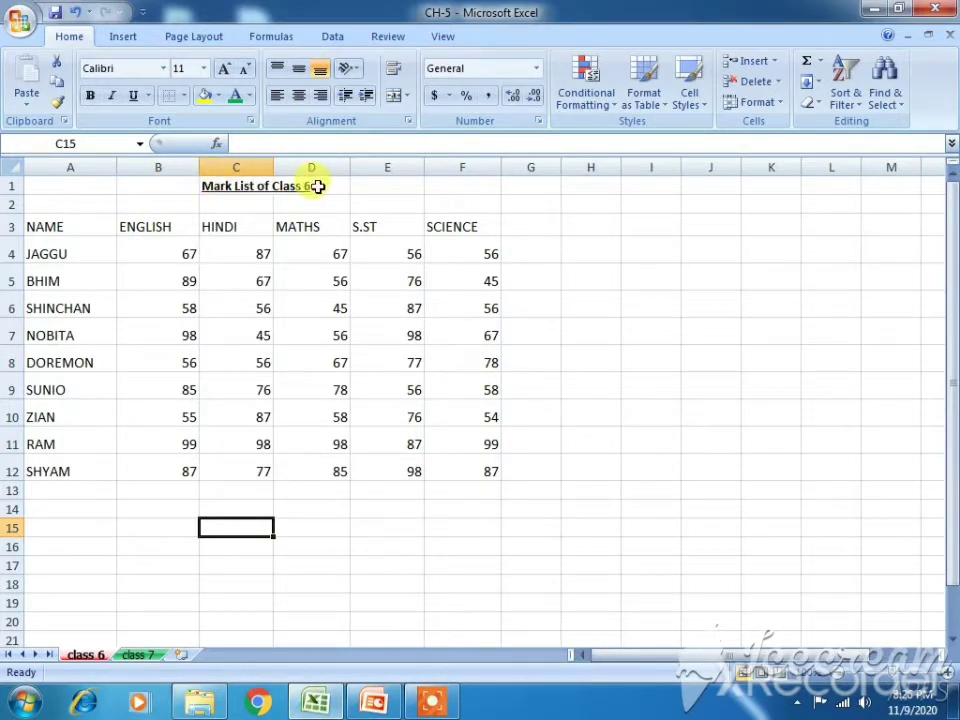
Set the 'Mark List of Class 6' title in C1 to 24-point font size.
left_click(223, 188)
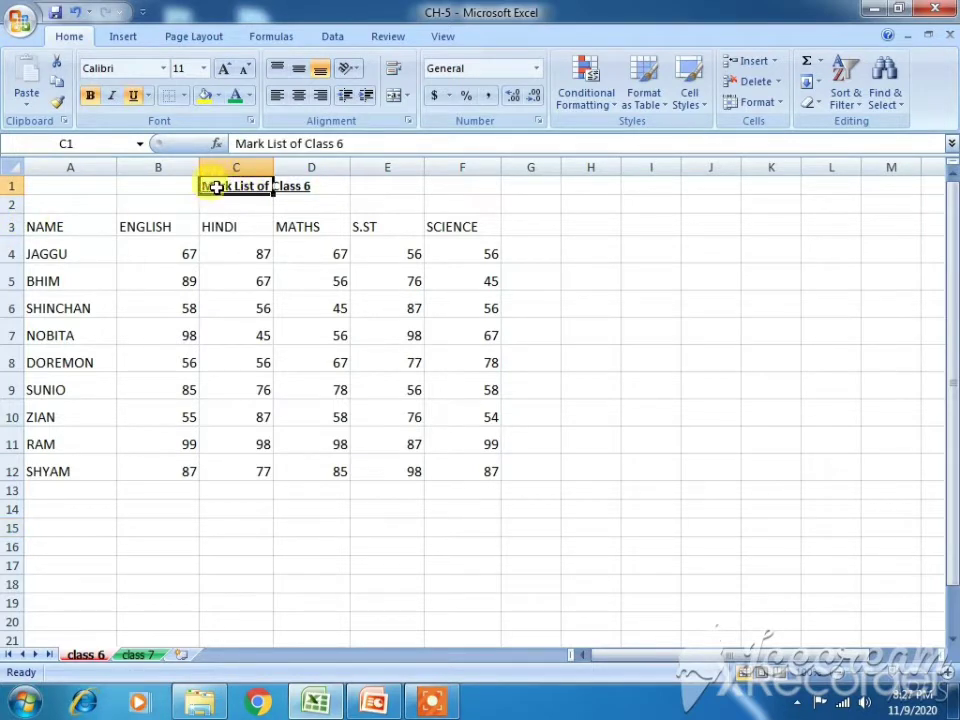
left_click_drag(216, 187, 317, 187)
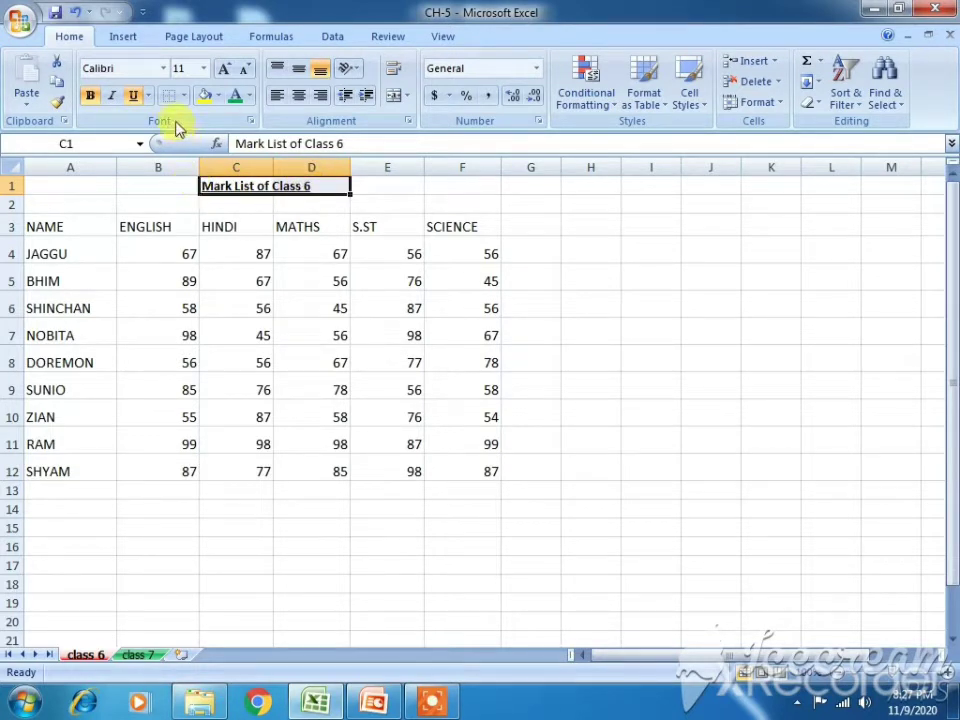
left_click(204, 70)
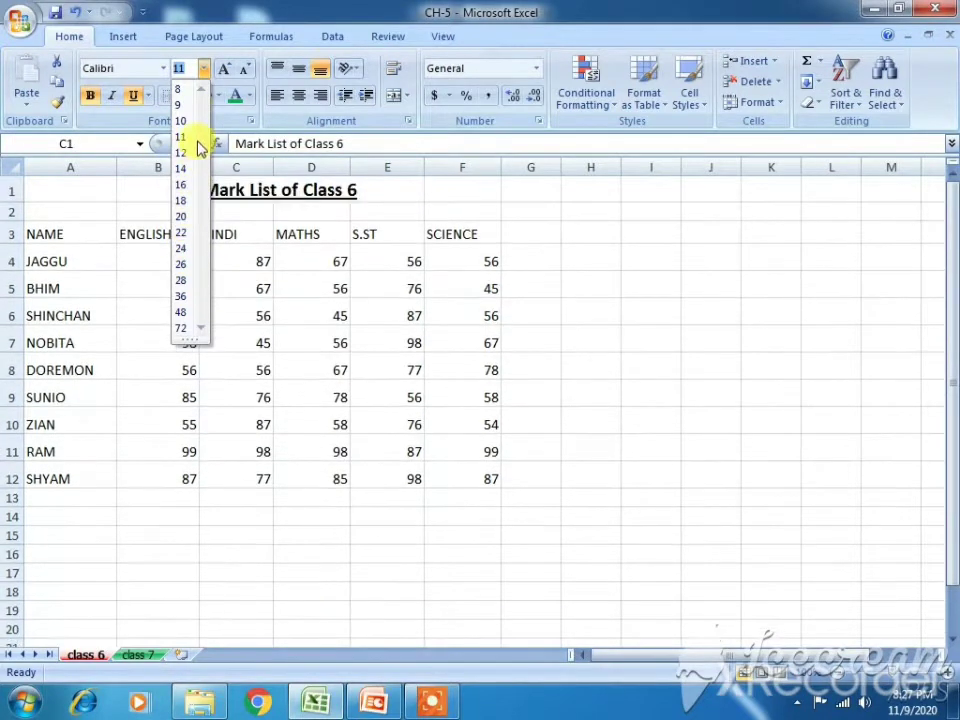
left_click(181, 249)
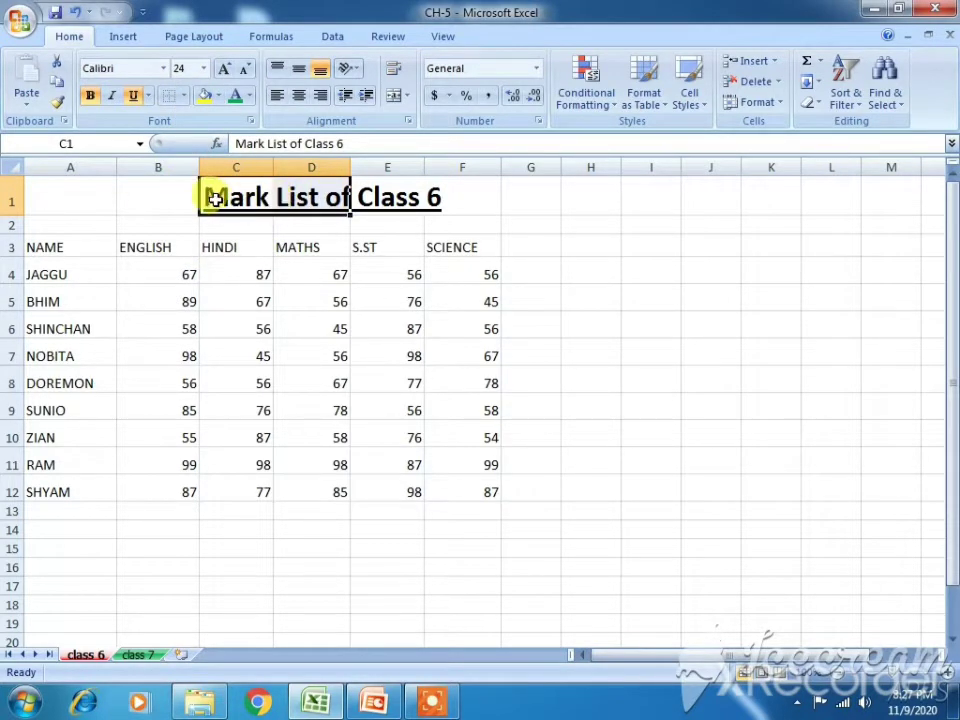
left_click_drag(44, 250, 486, 482)
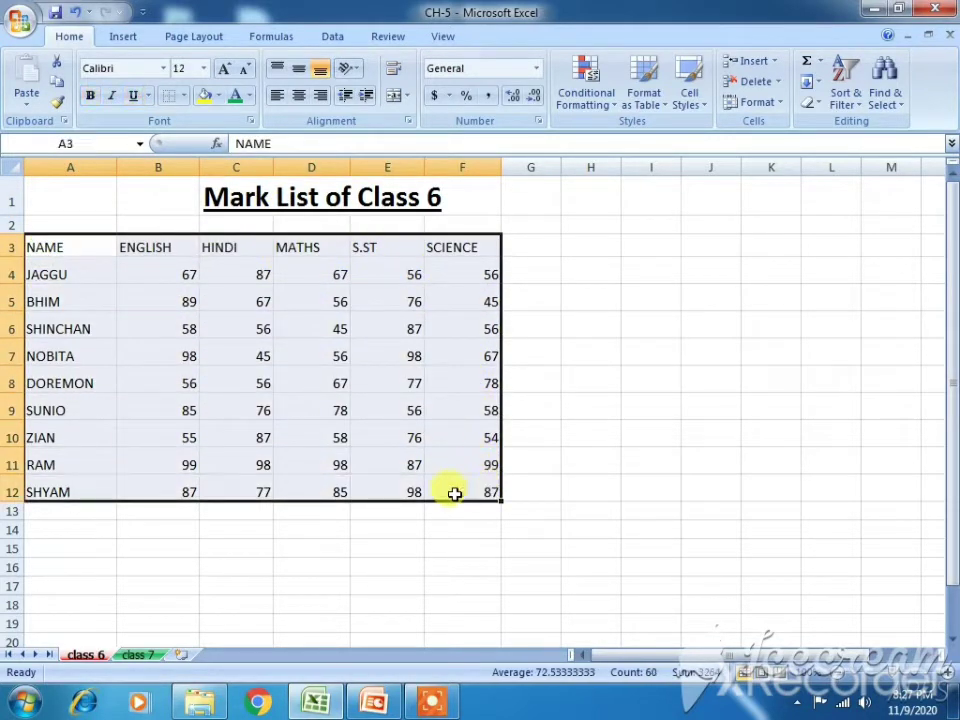
Make the headers, names and marks in A3:F12 14-point font.
left_click(203, 68)
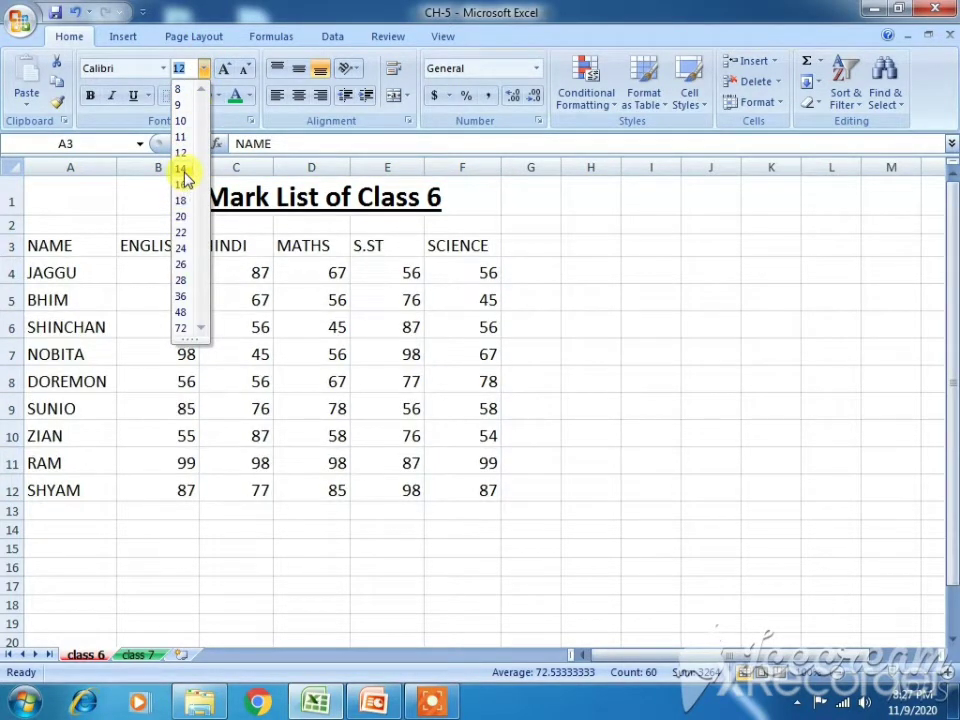
left_click(184, 168)
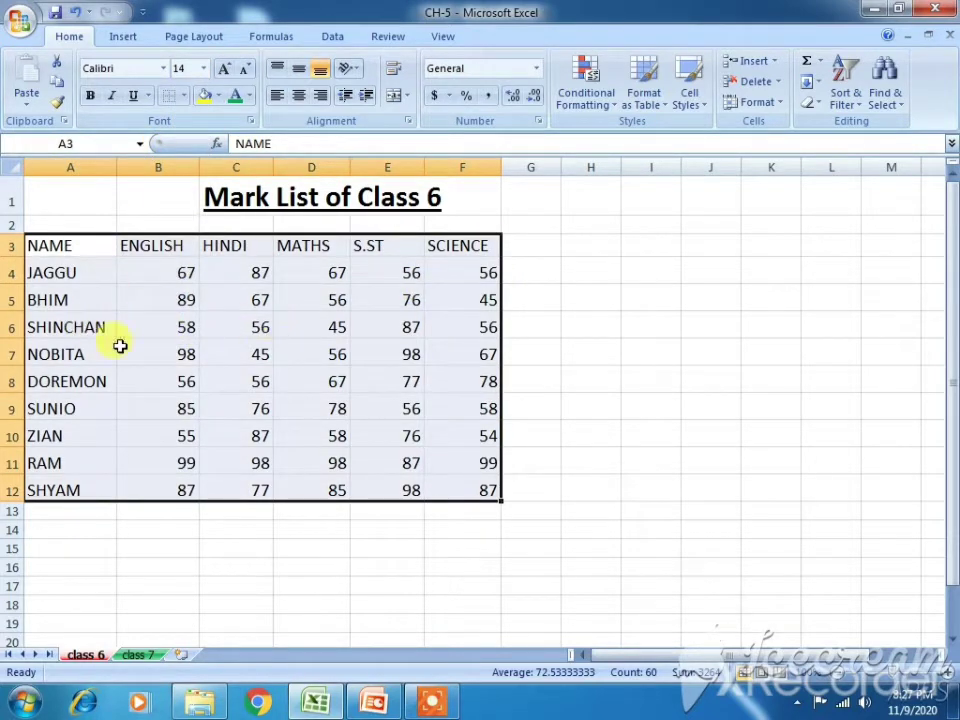
left_click(83, 303)
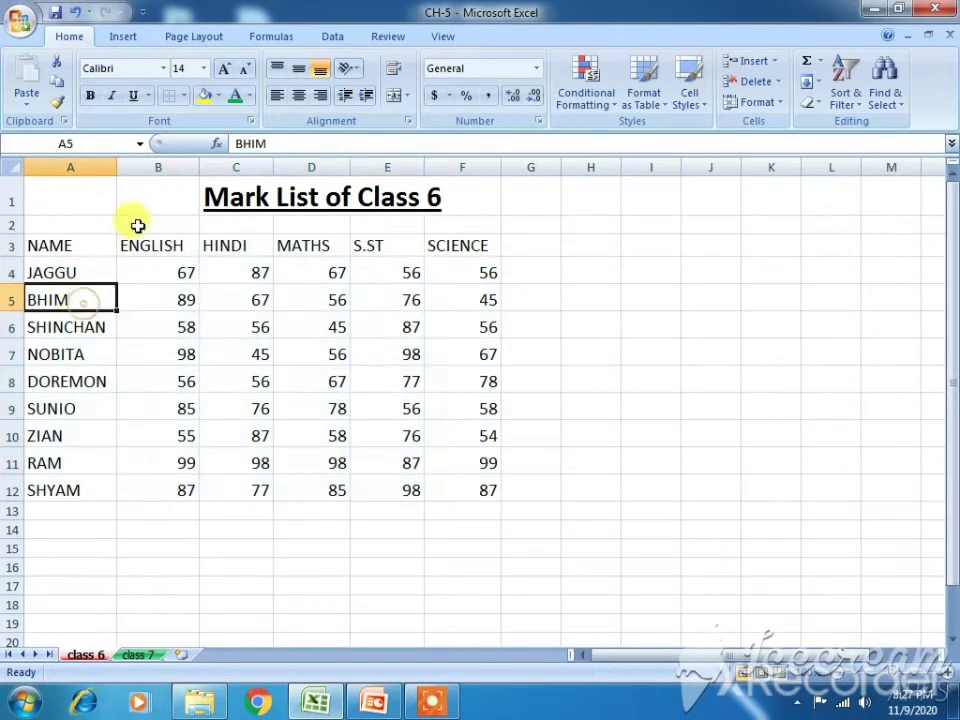
left_click(54, 246)
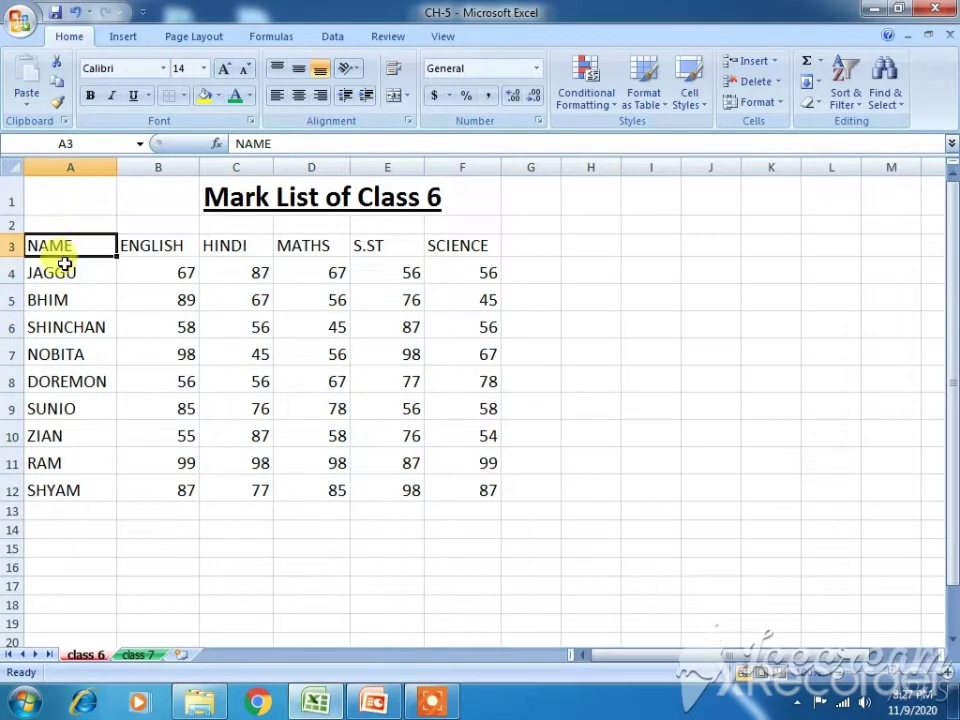
left_click(217, 201)
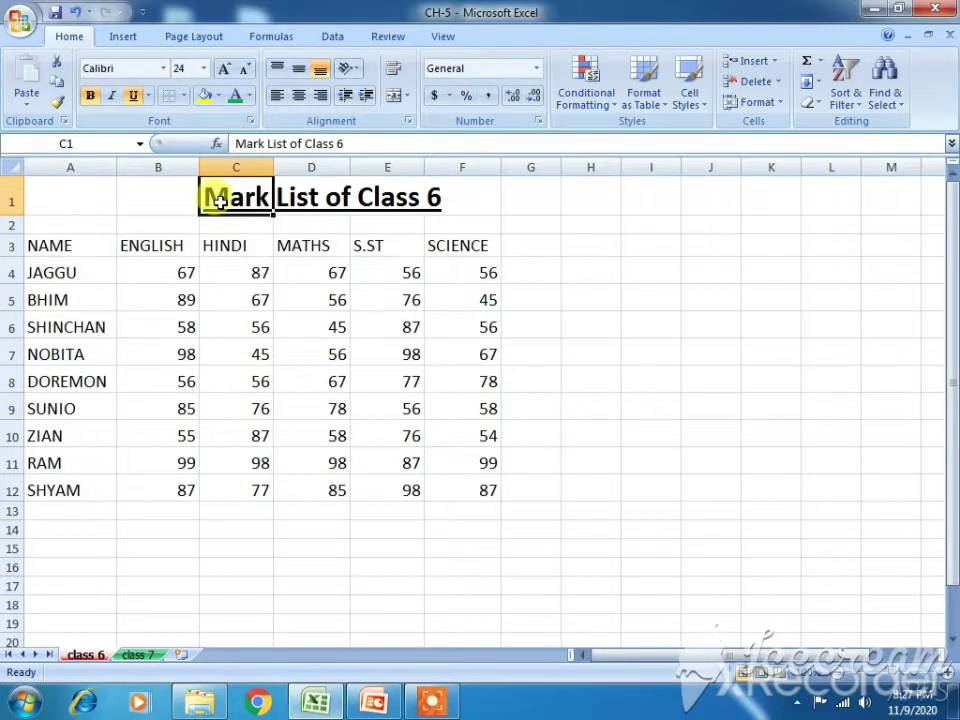
Set the 'Mark List of Class 6' title in Algerian and move it from C1 to B1.
left_click_drag(214, 195, 244, 201)
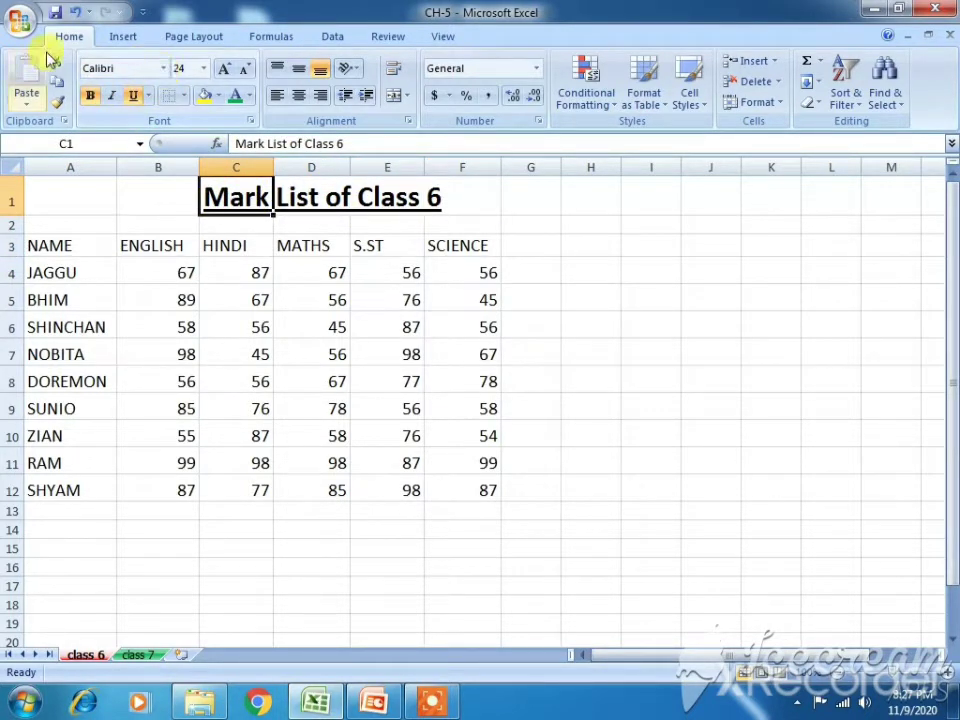
left_click(164, 70)
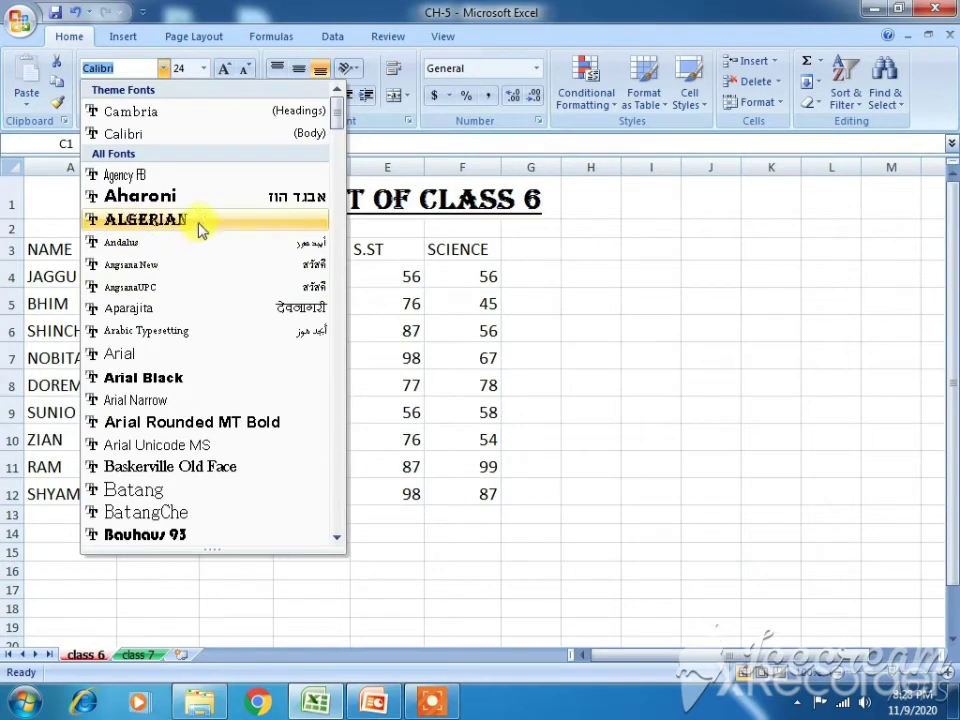
left_click(200, 222)
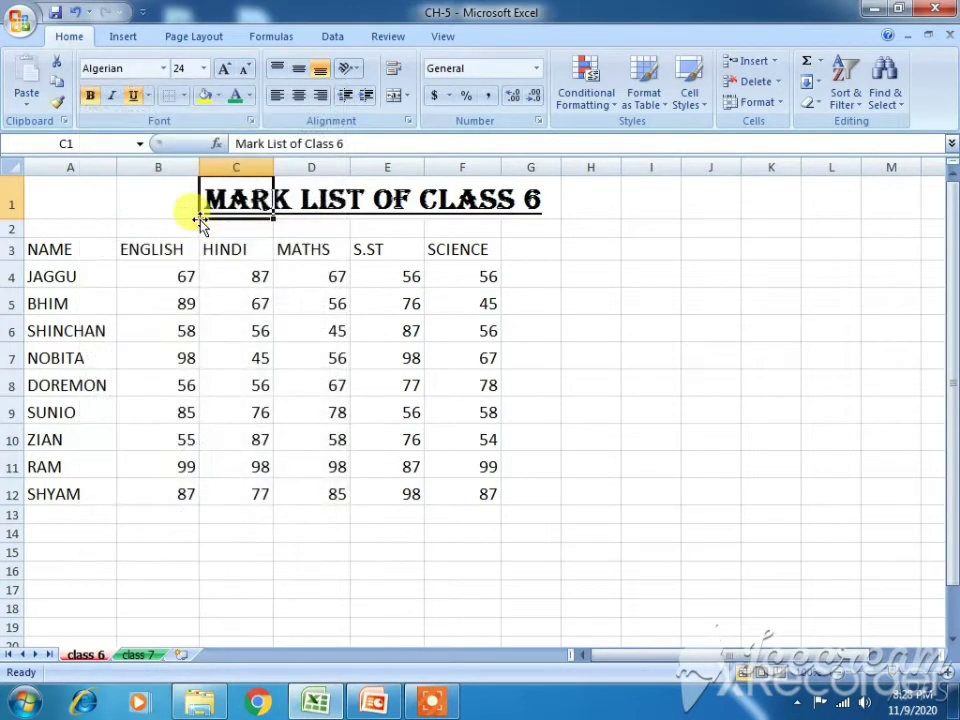
left_click_drag(197, 200, 134, 206)
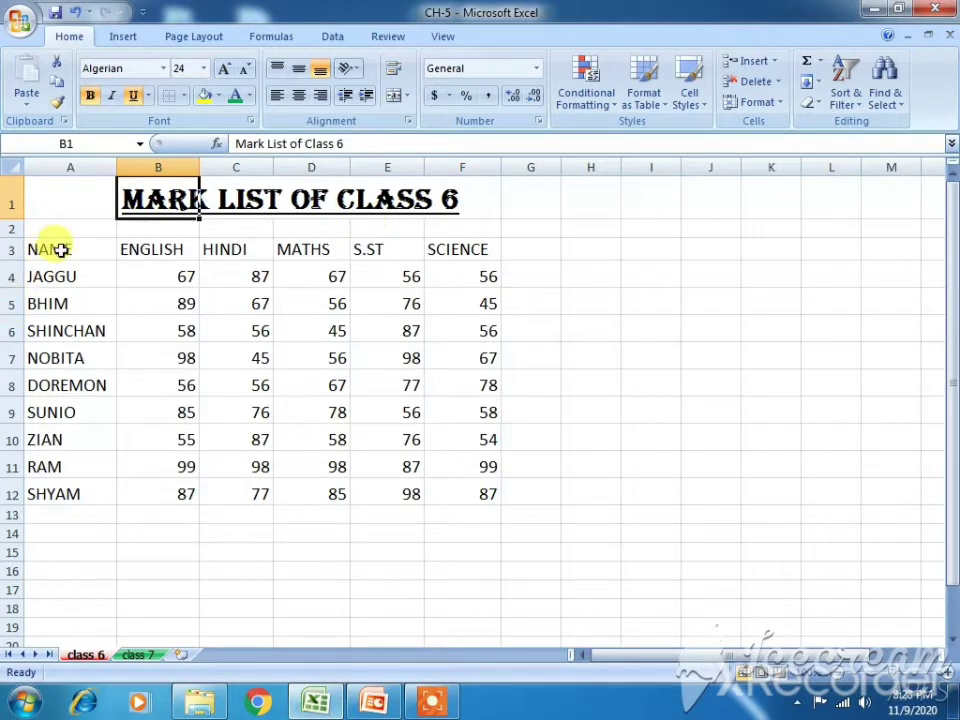
left_click_drag(51, 274, 494, 498)
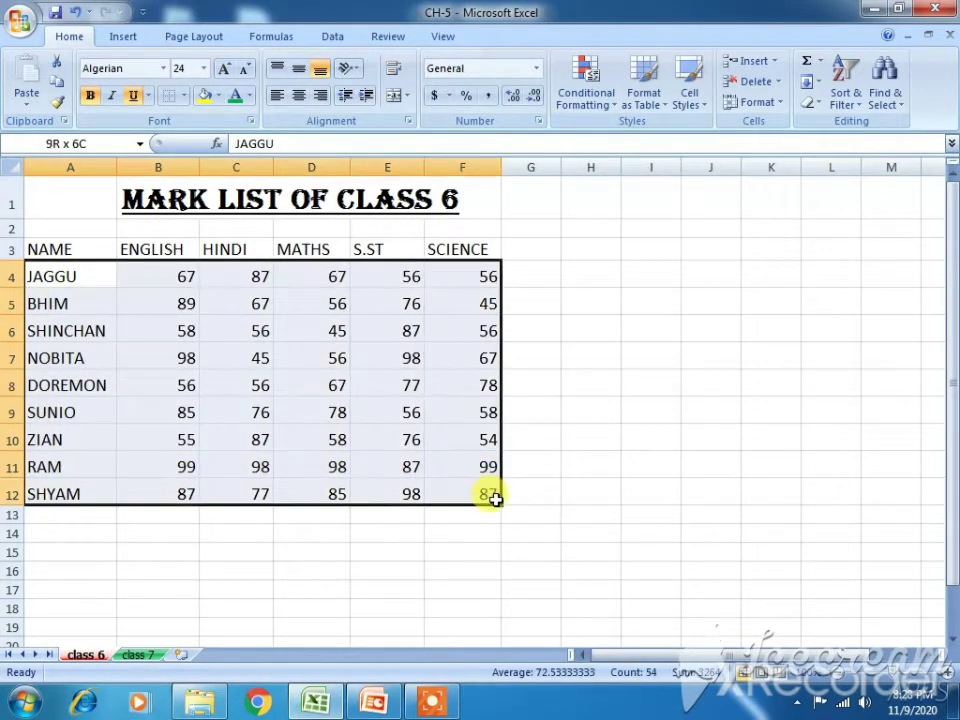
Change the student names and marks in A4:F12 to the Bell MT font.
left_click(163, 68)
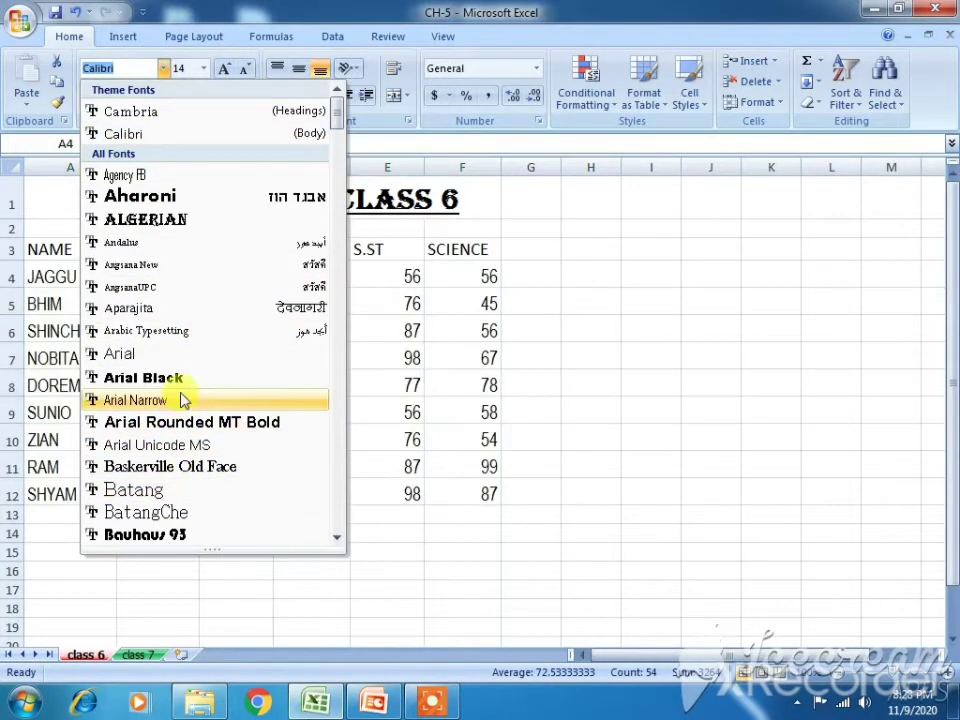
scroll(200, 515, "down", 8)
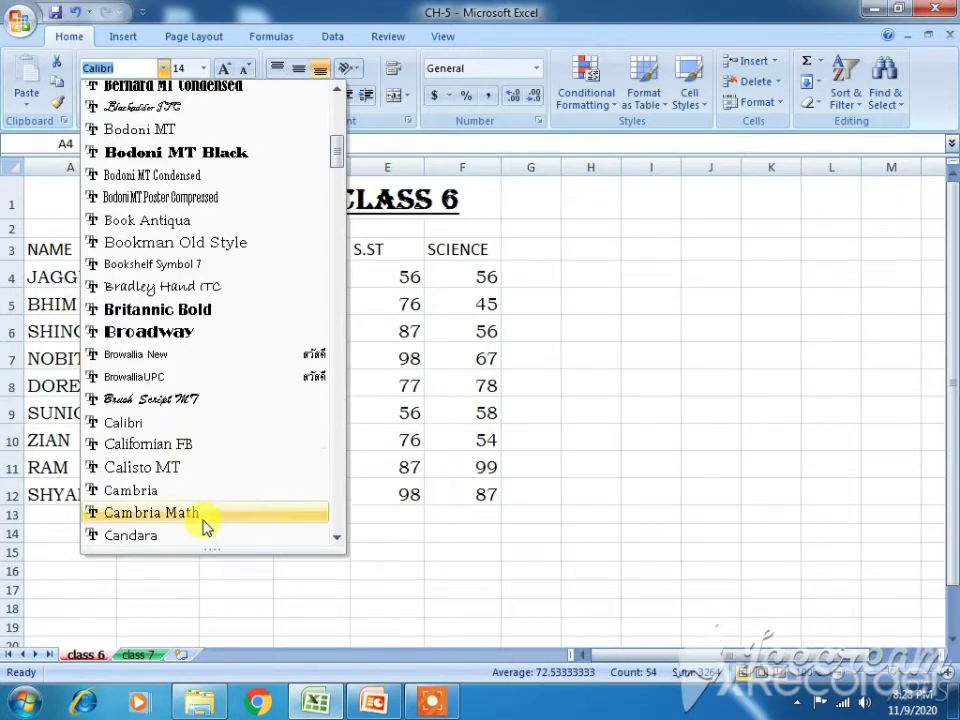
scroll(186, 450, "up", 1)
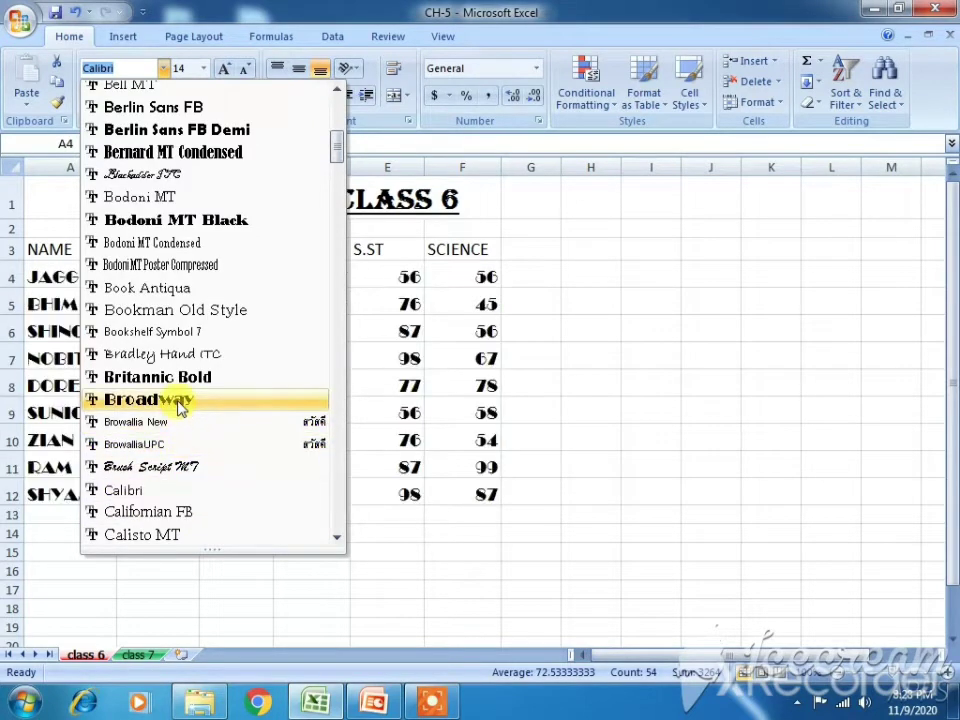
scroll(175, 287, "up", 2)
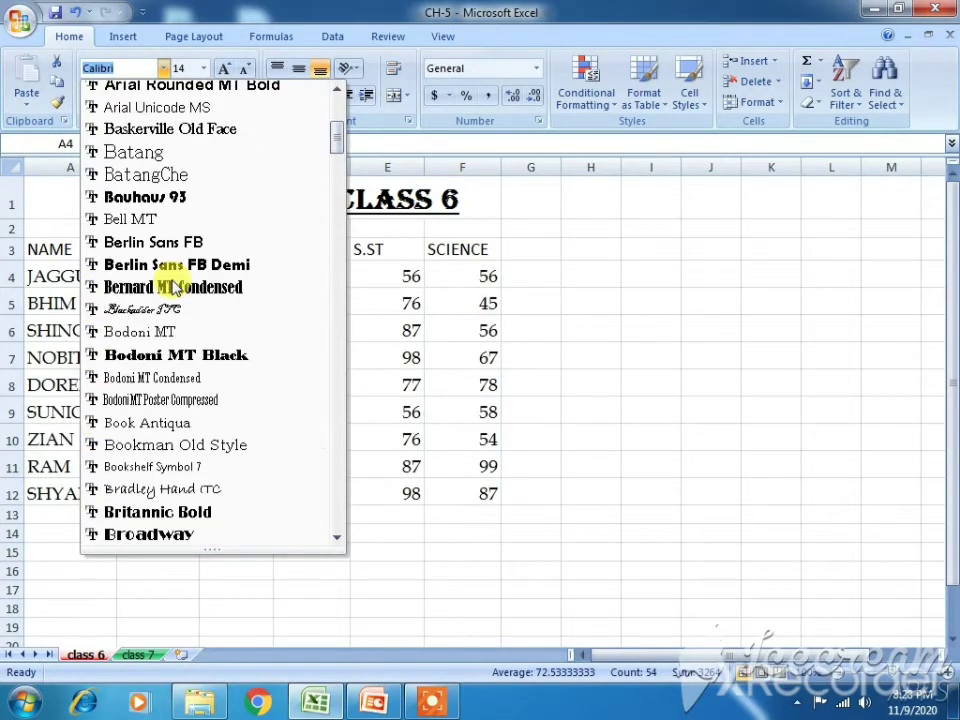
scroll(175, 287, "up", 2)
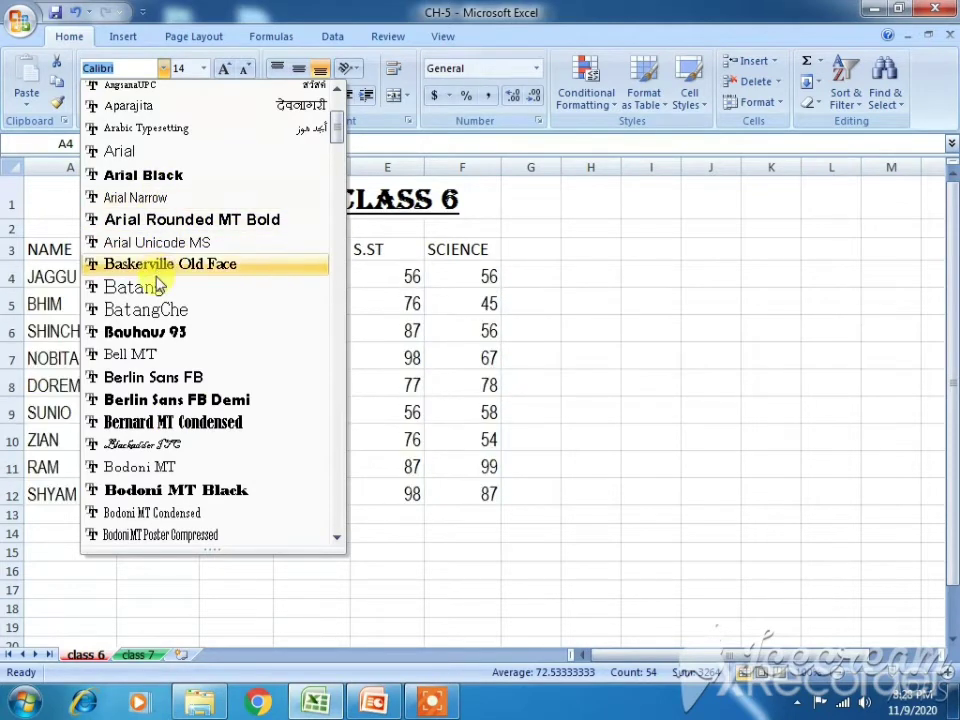
left_click(150, 355)
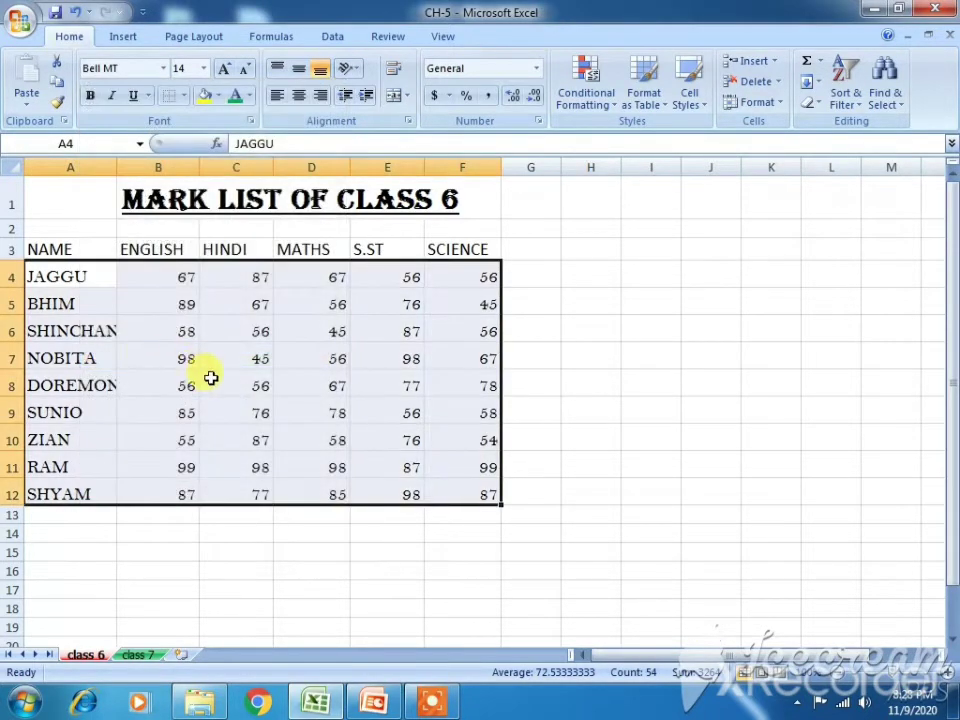
left_click(257, 603)
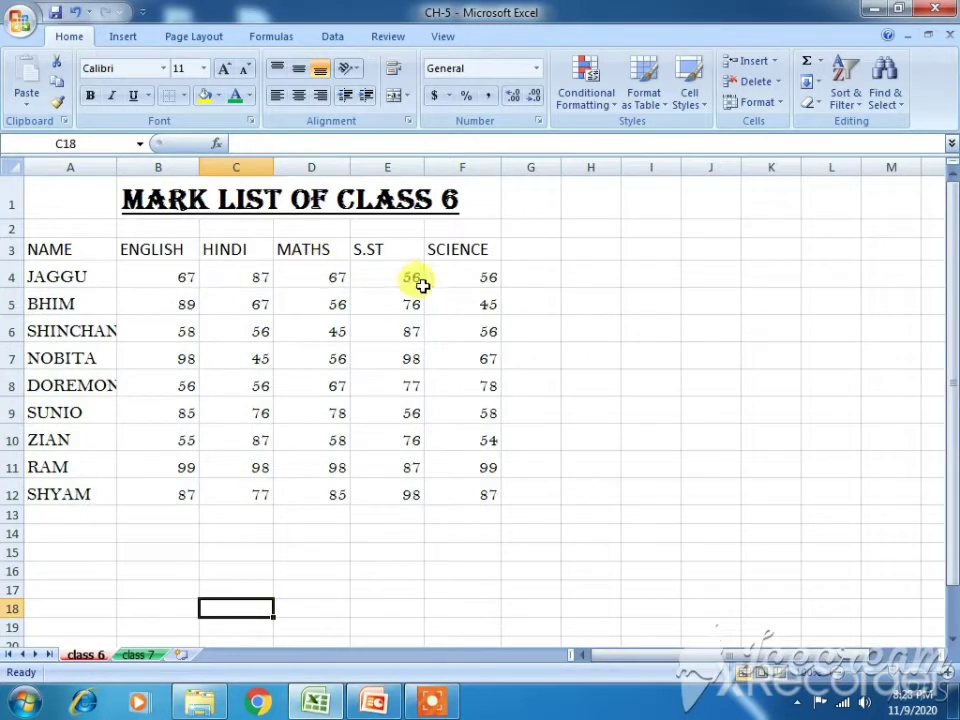
Bold the header row A3:F3, from NAME through SCIENCE.
left_click(37, 251)
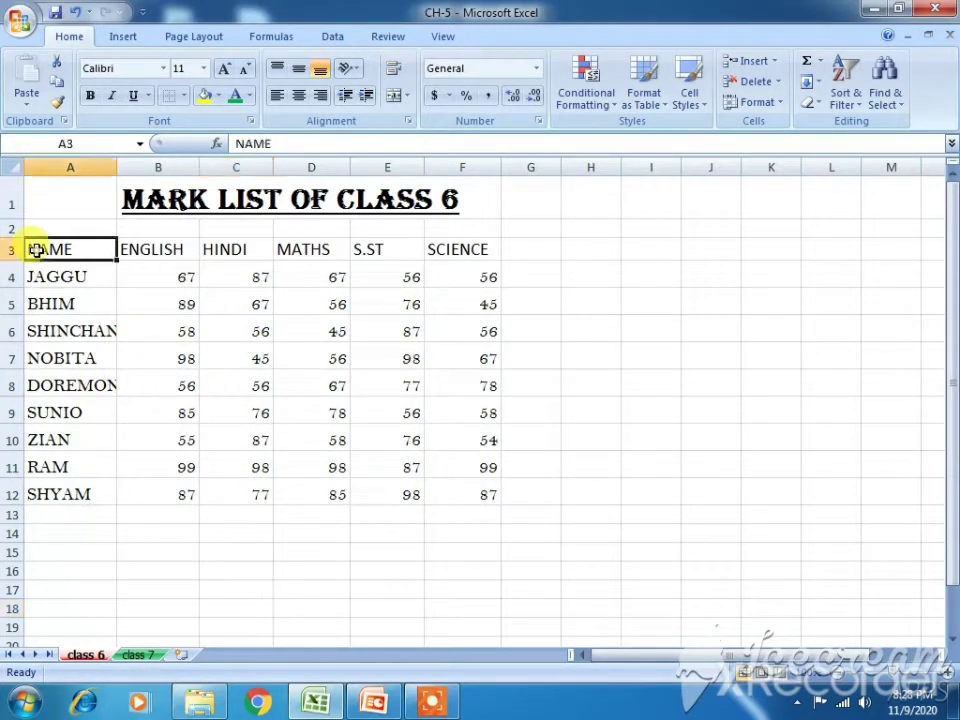
left_click(147, 201)
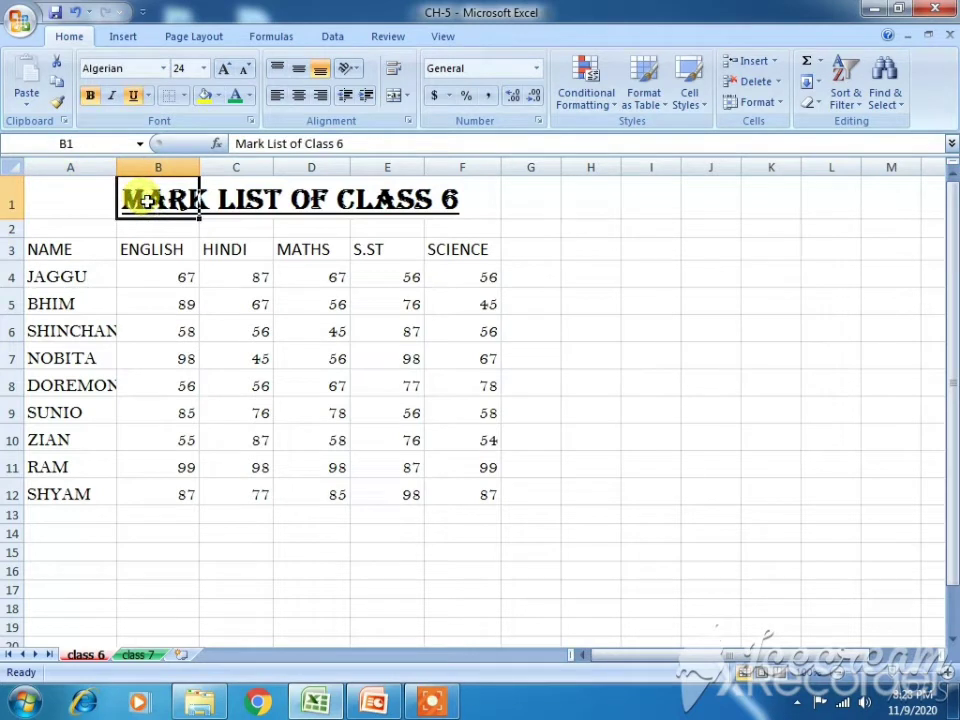
left_click_drag(71, 272, 460, 495)
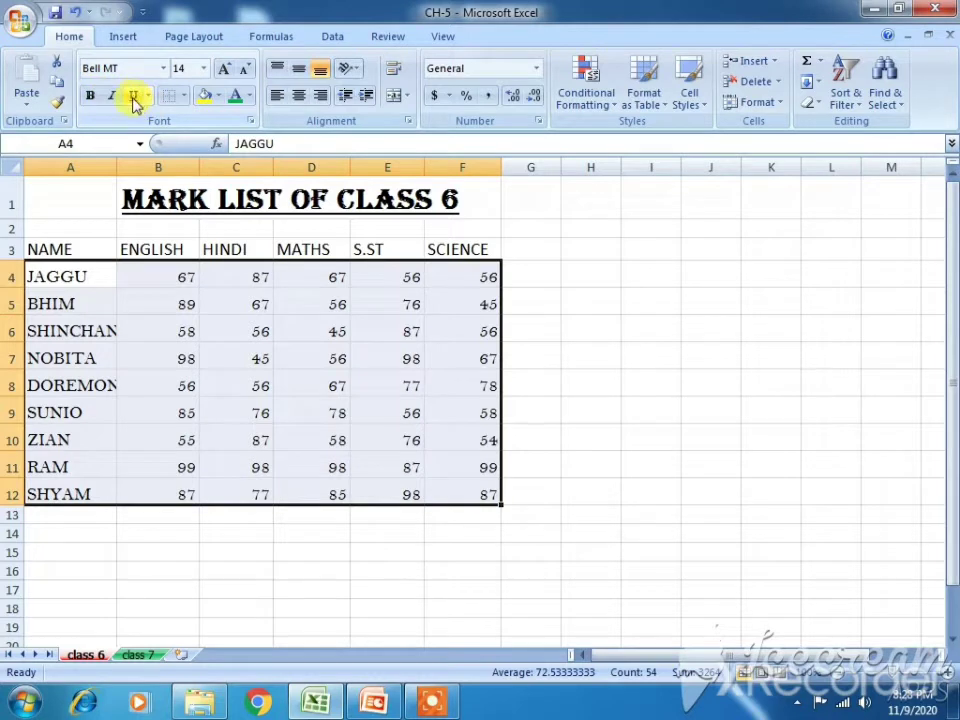
left_click(432, 702)
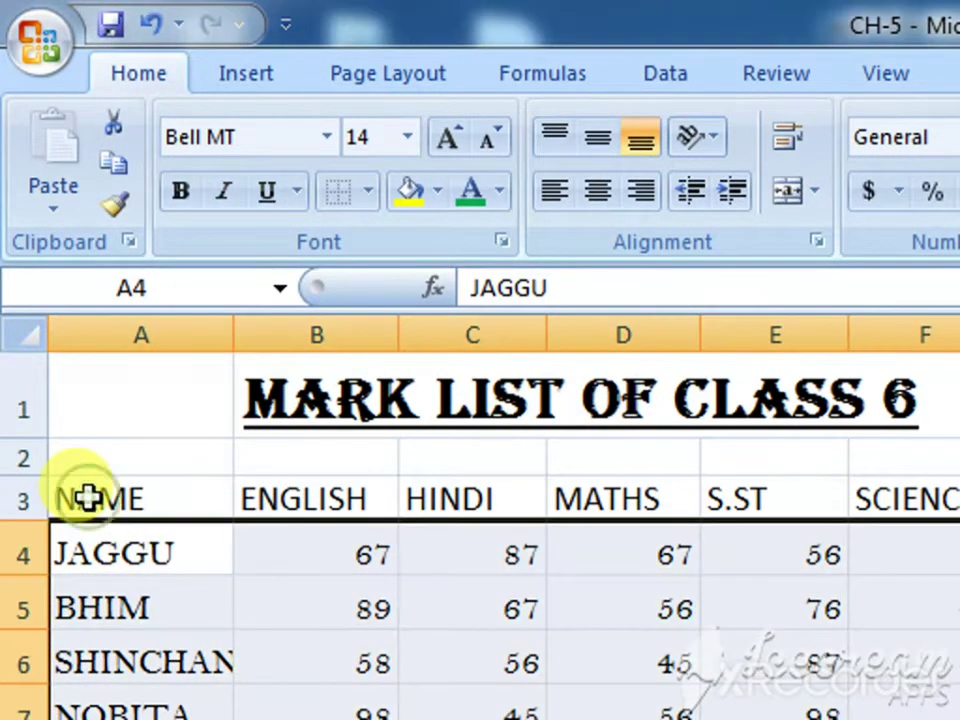
left_click(88, 495)
left_click_drag(88, 495, 948, 502)
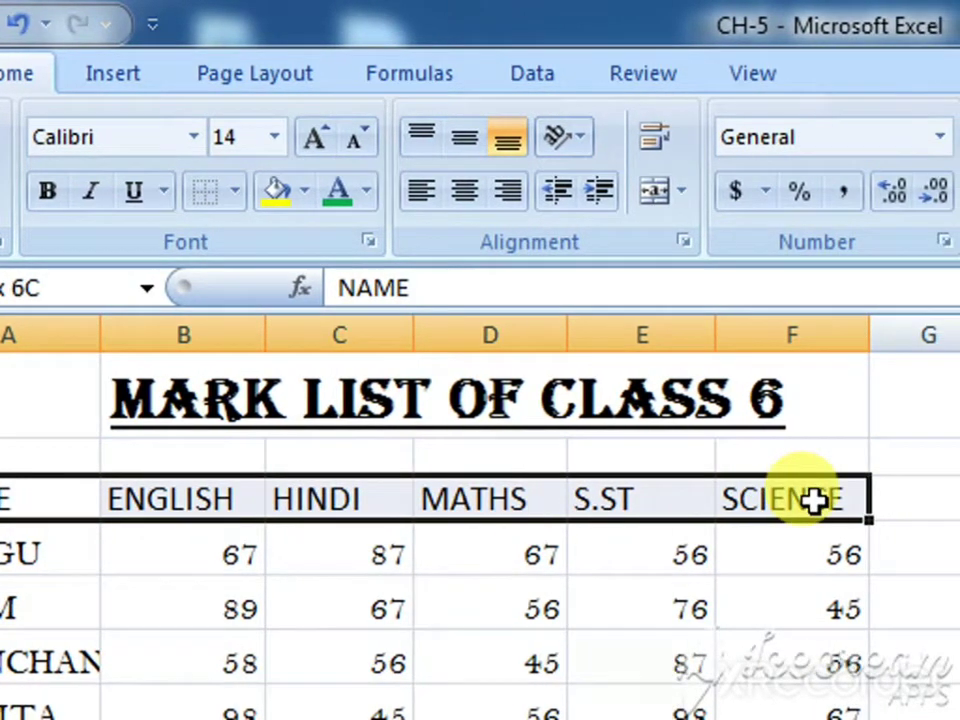
left_click_drag(812, 502, 761, 525)
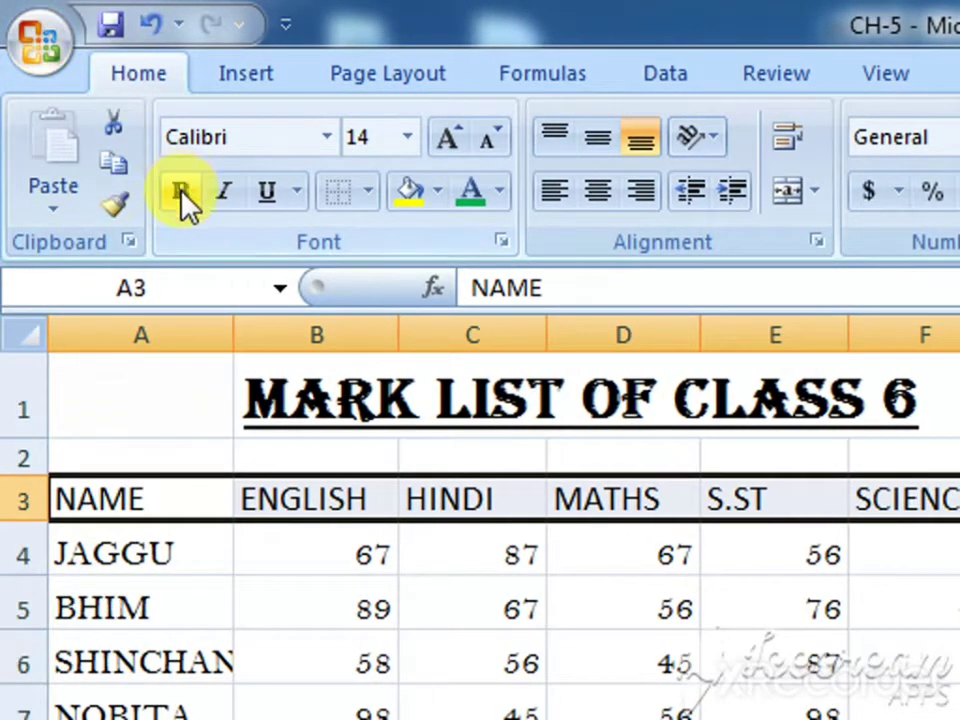
left_click_drag(79, 499, 920, 461)
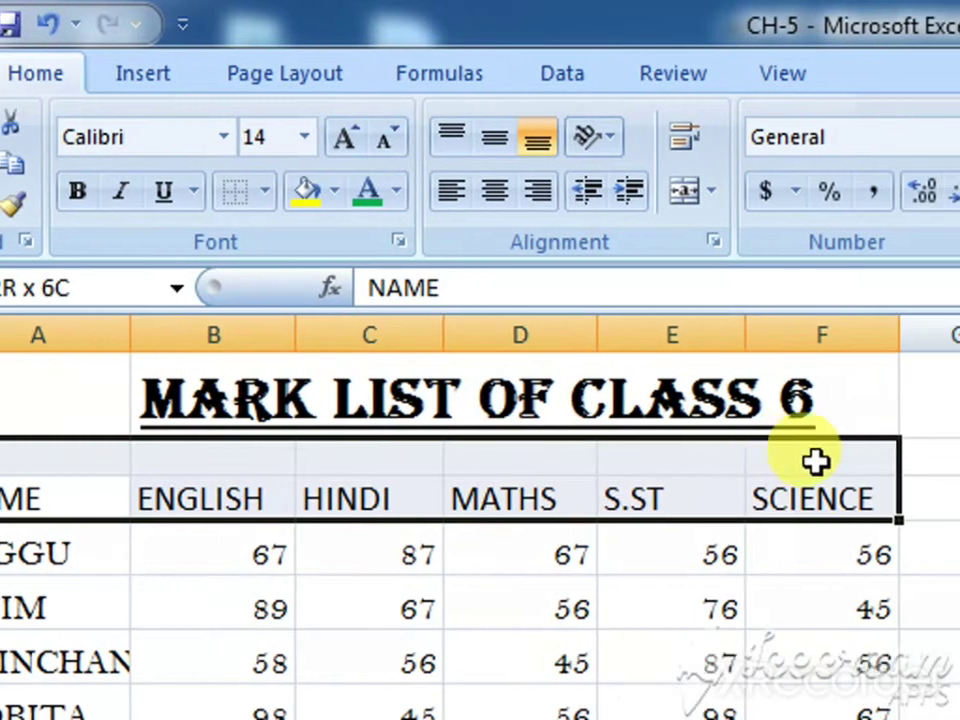
left_click_drag(816, 461, 815, 497)
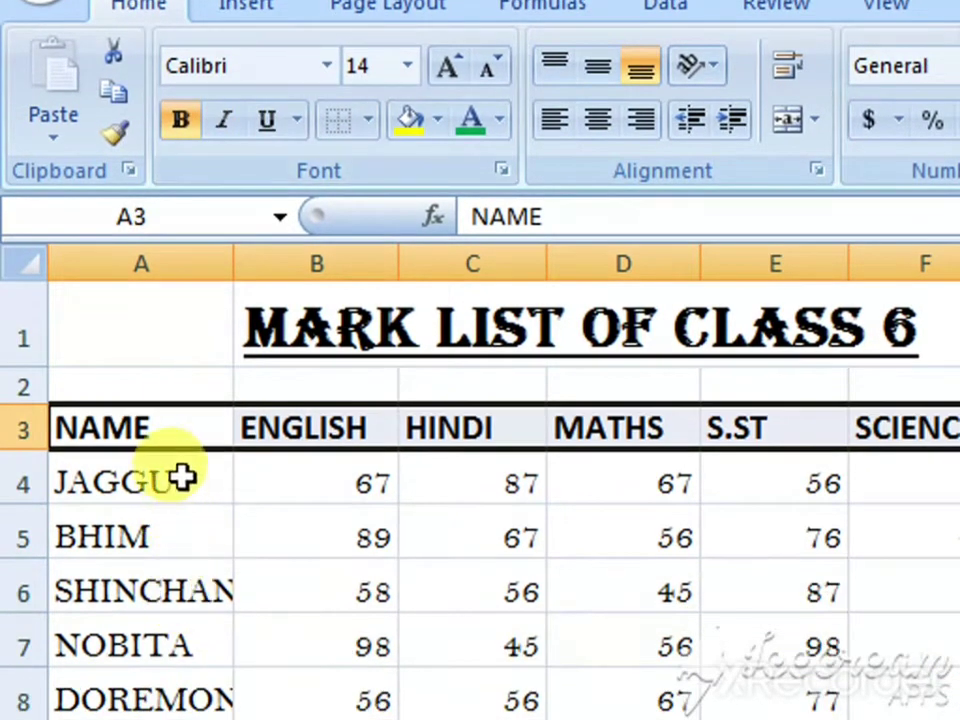
left_click_drag(183, 479, 188, 610)
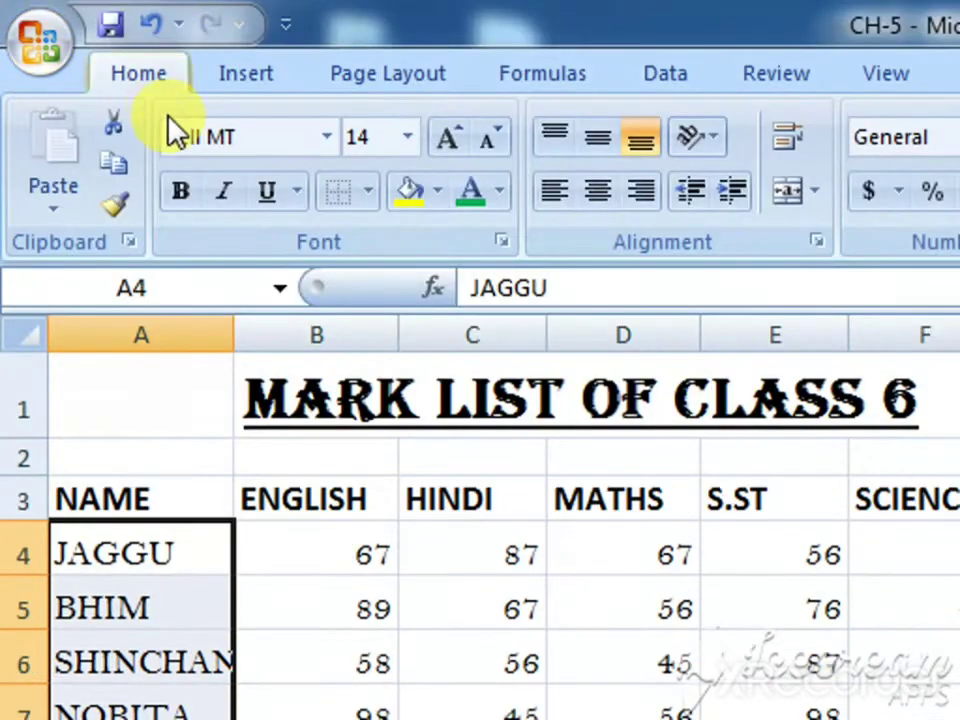
Italicize the names in A4:A12 and widen column A so SHINCHAN and DOREMON fit.
left_click(229, 195)
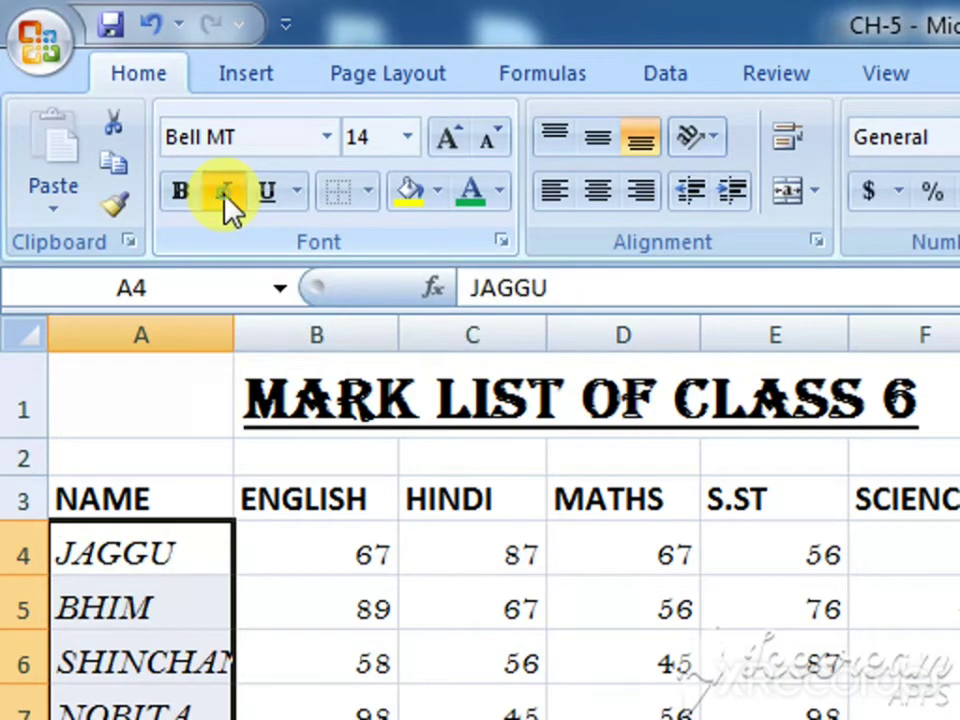
left_click(229, 195)
left_click(229, 195)
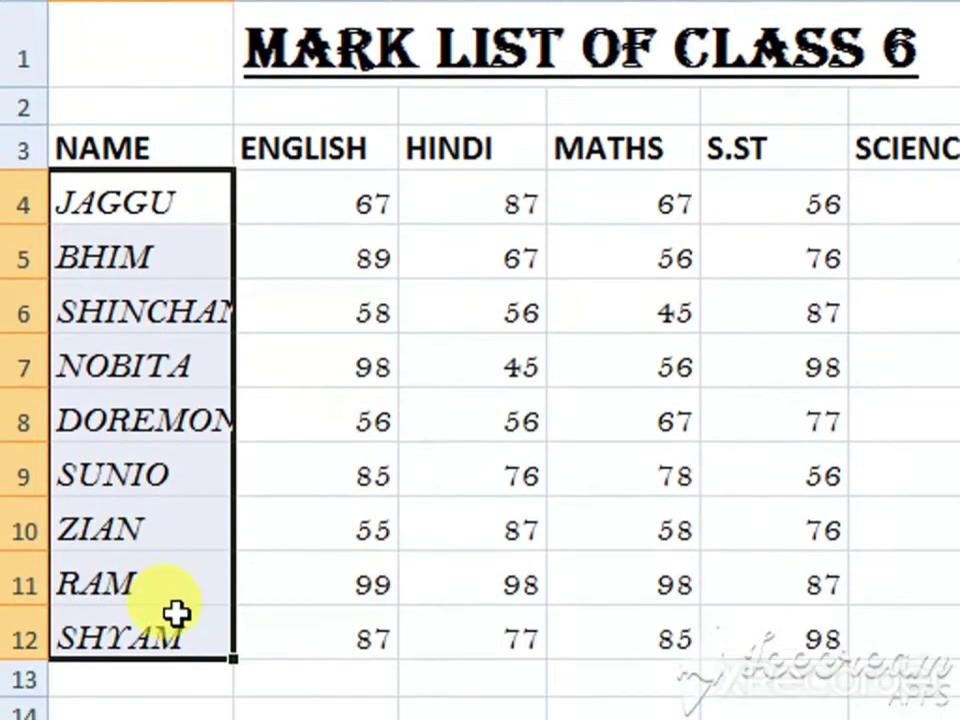
left_click(226, 108)
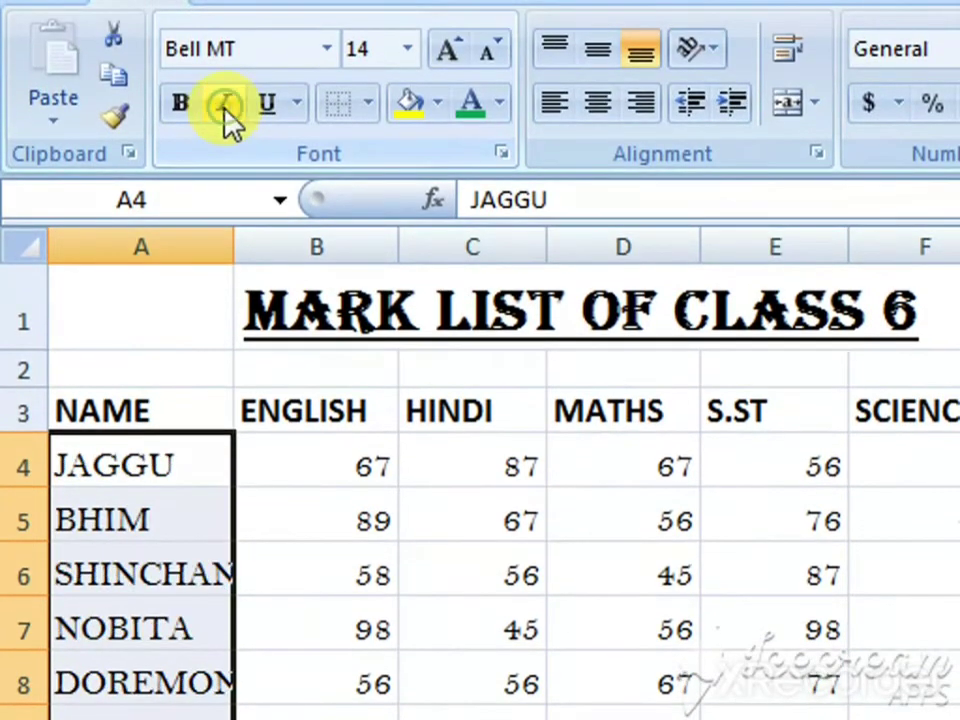
left_click(226, 108)
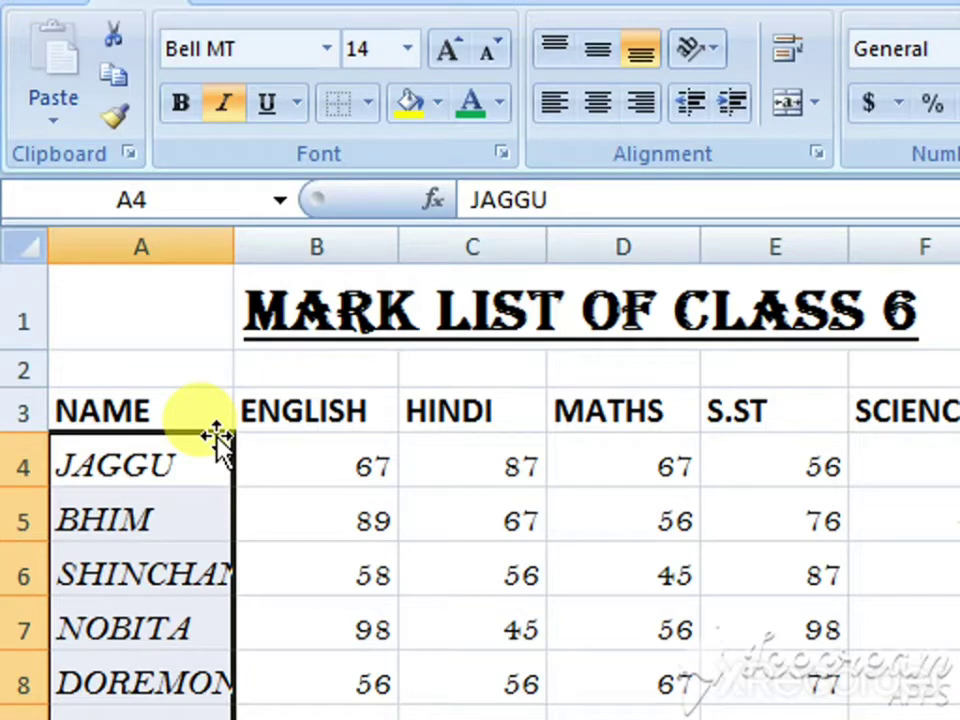
left_click_drag(231, 258, 246, 256)
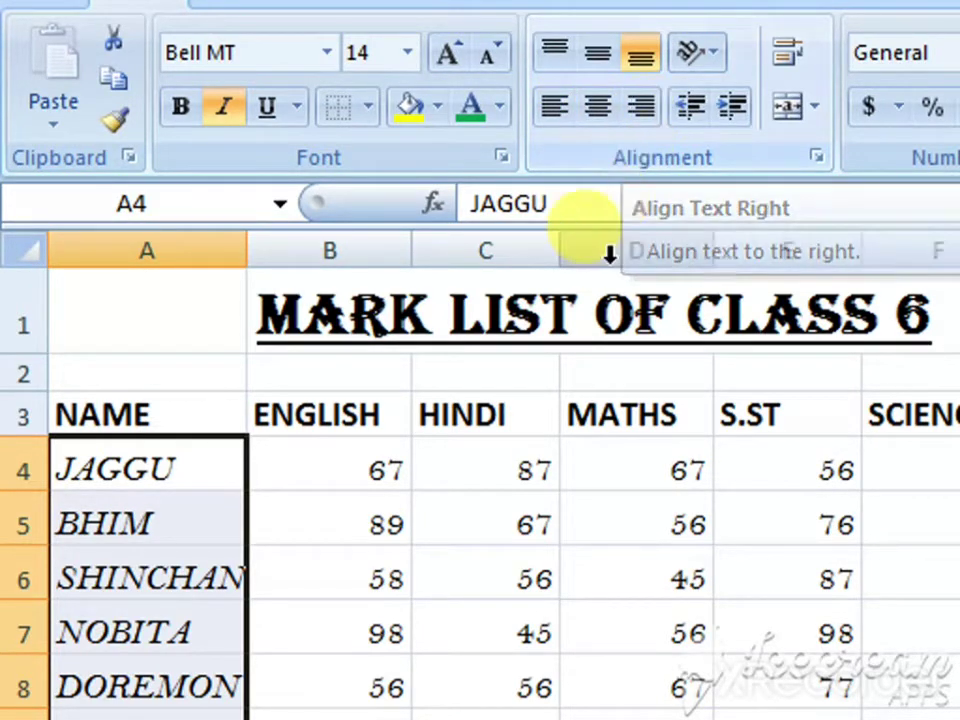
left_click(384, 424)
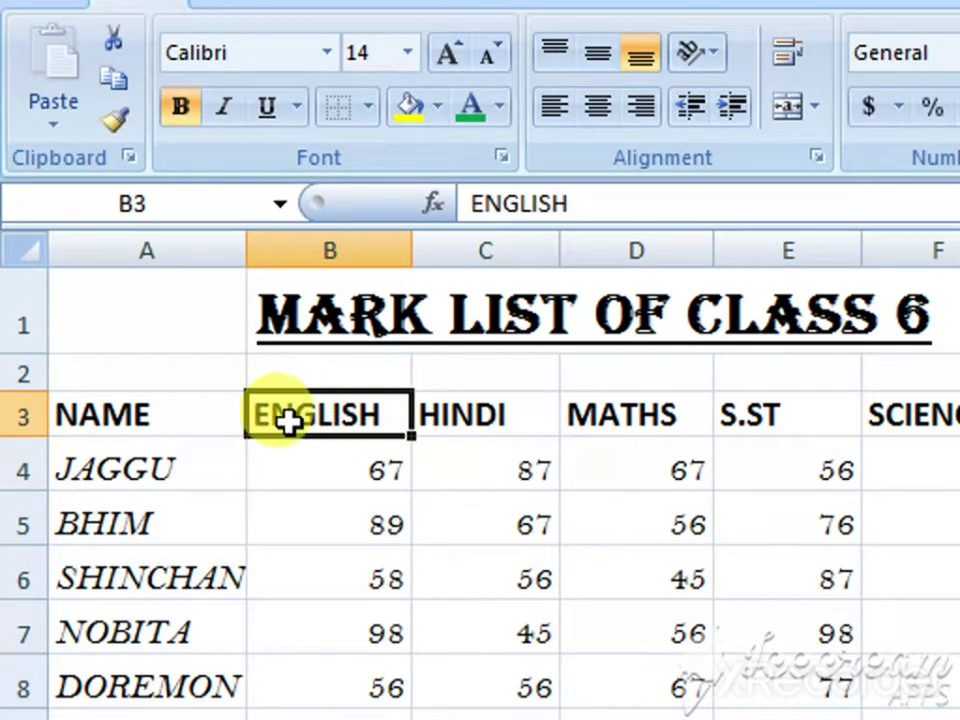
left_click(554, 112)
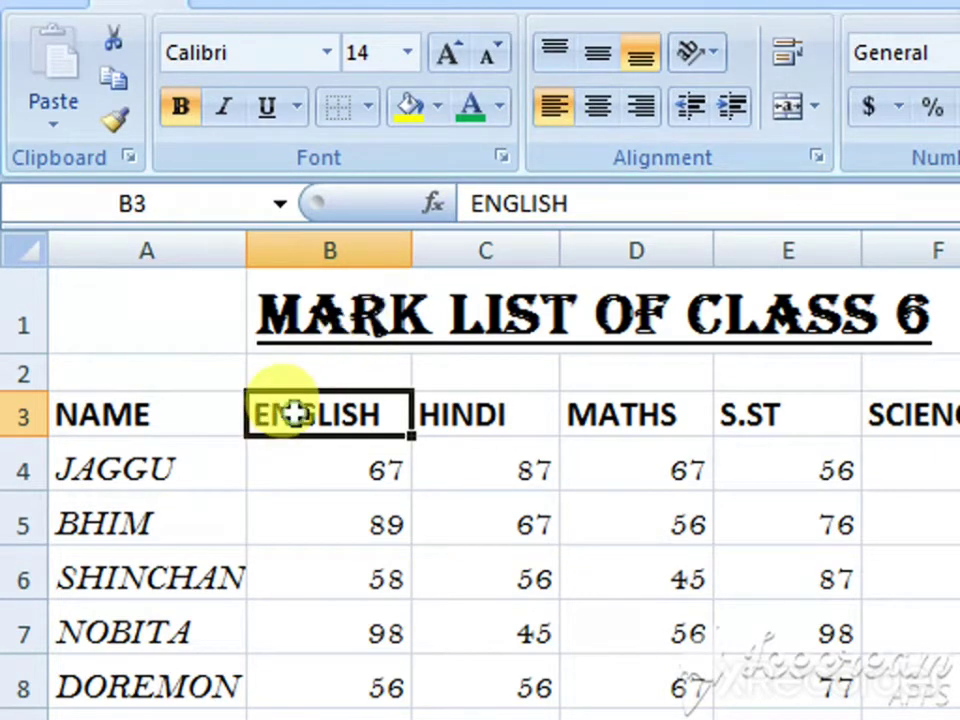
left_click(378, 472)
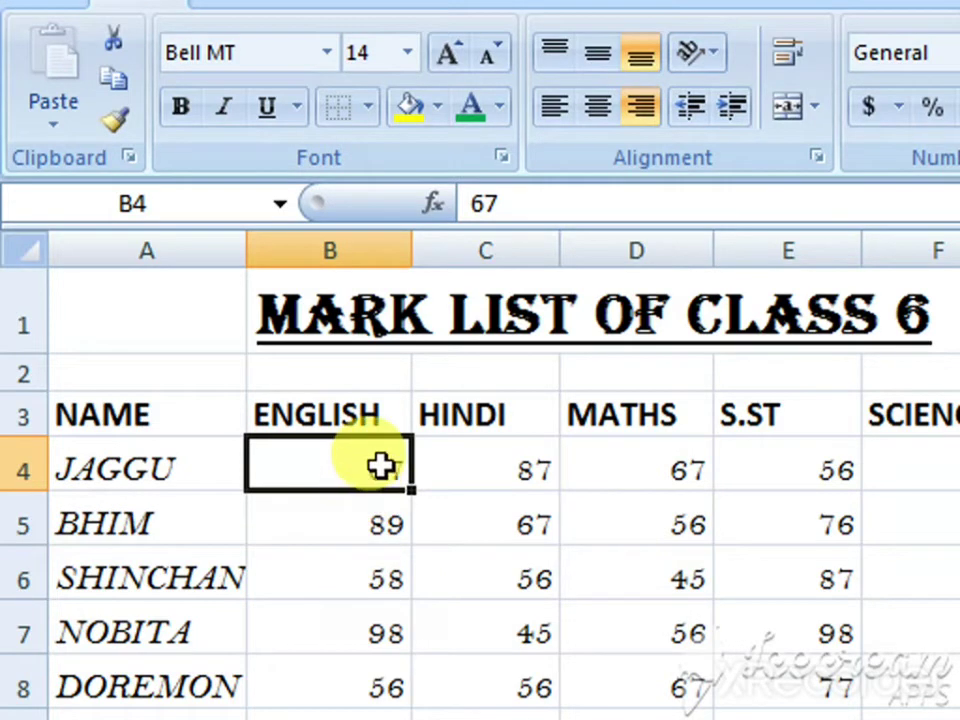
left_click_drag(381, 466, 381, 719)
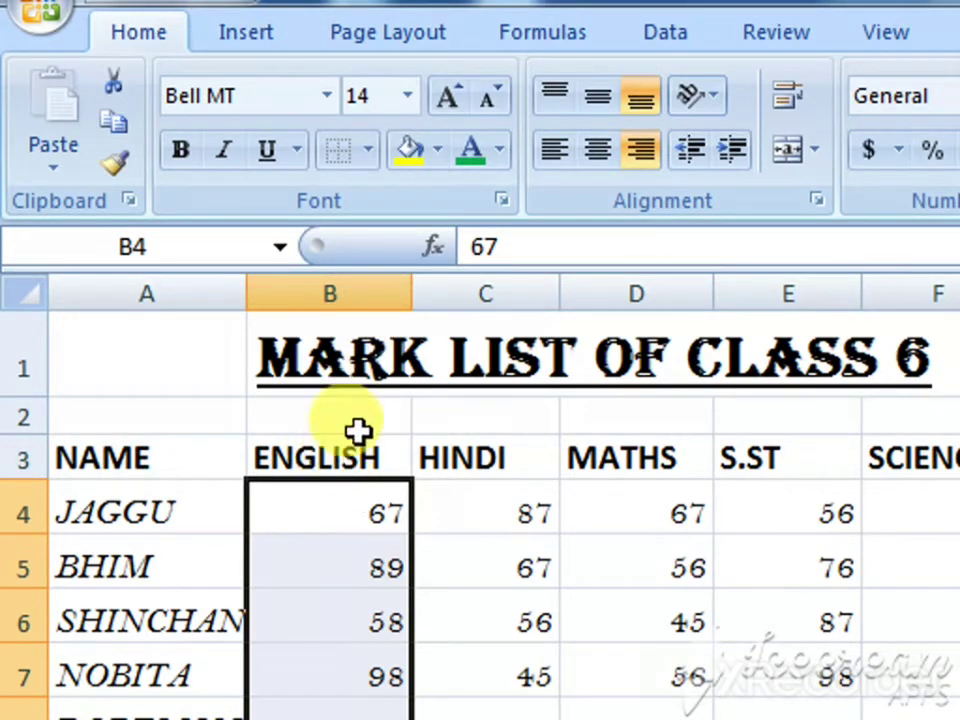
Centre-align the subject headings and marks across columns B to F, after trying left and right alignment.
left_click(388, 292)
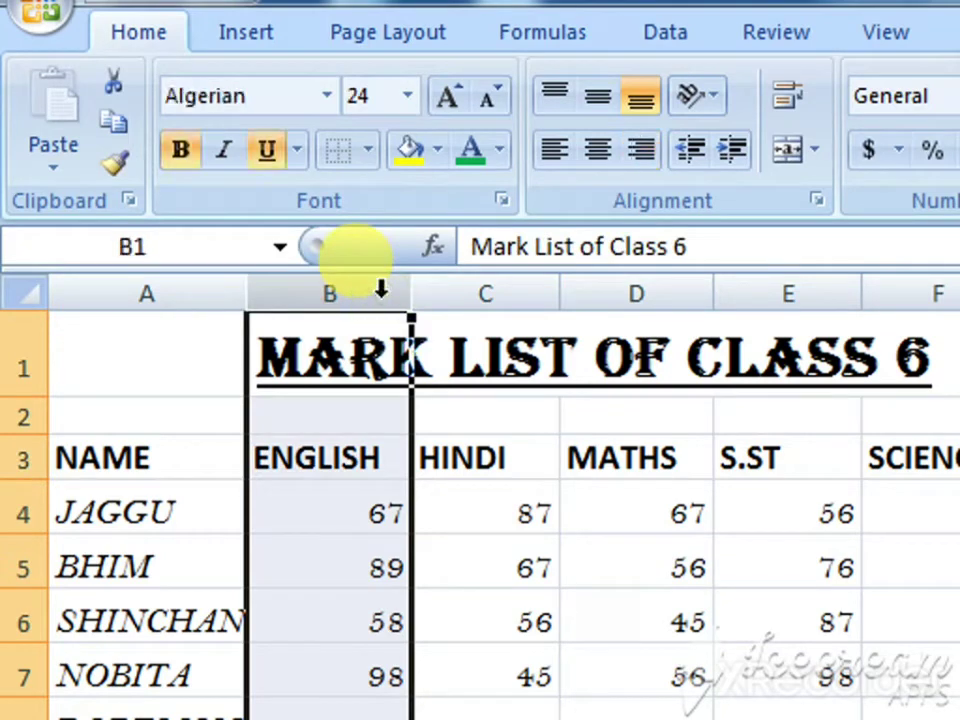
left_click_drag(380, 292, 955, 385)
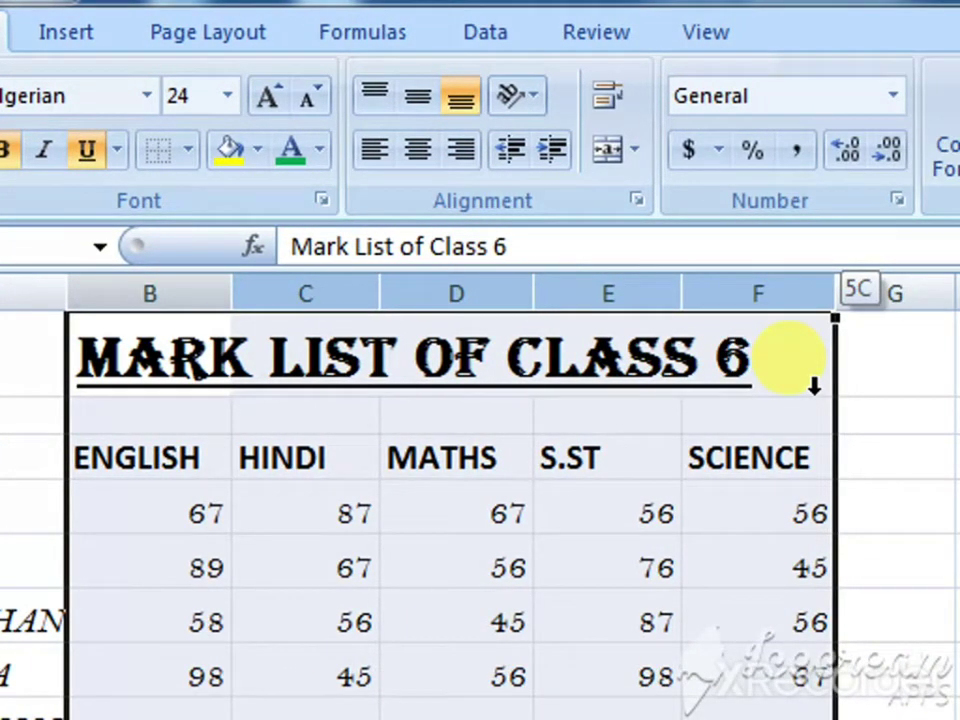
left_click_drag(814, 385, 814, 392)
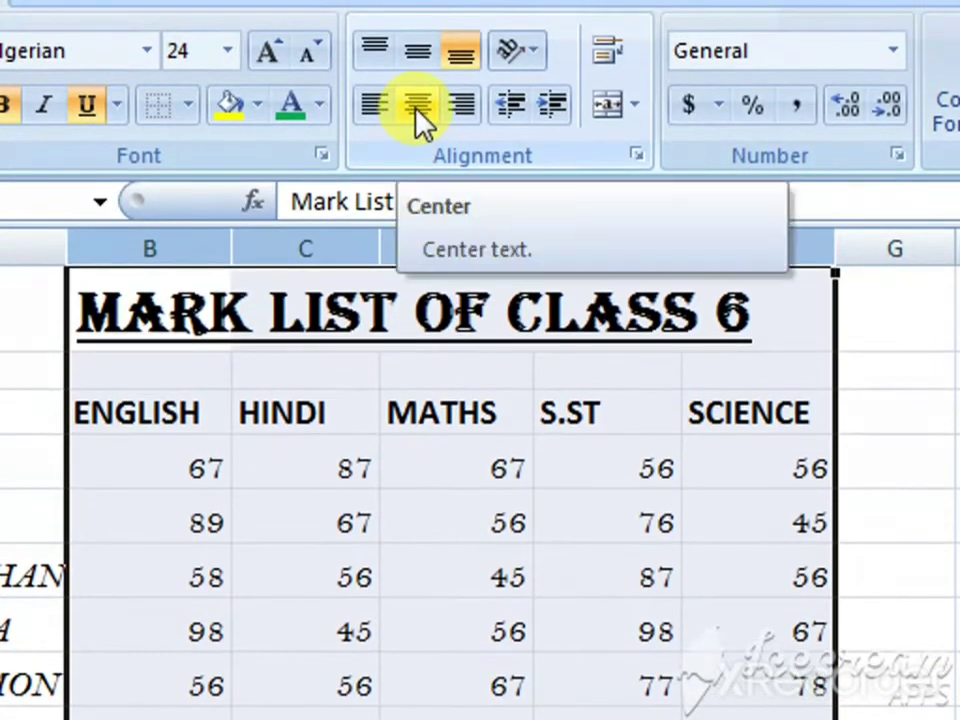
left_click(418, 110)
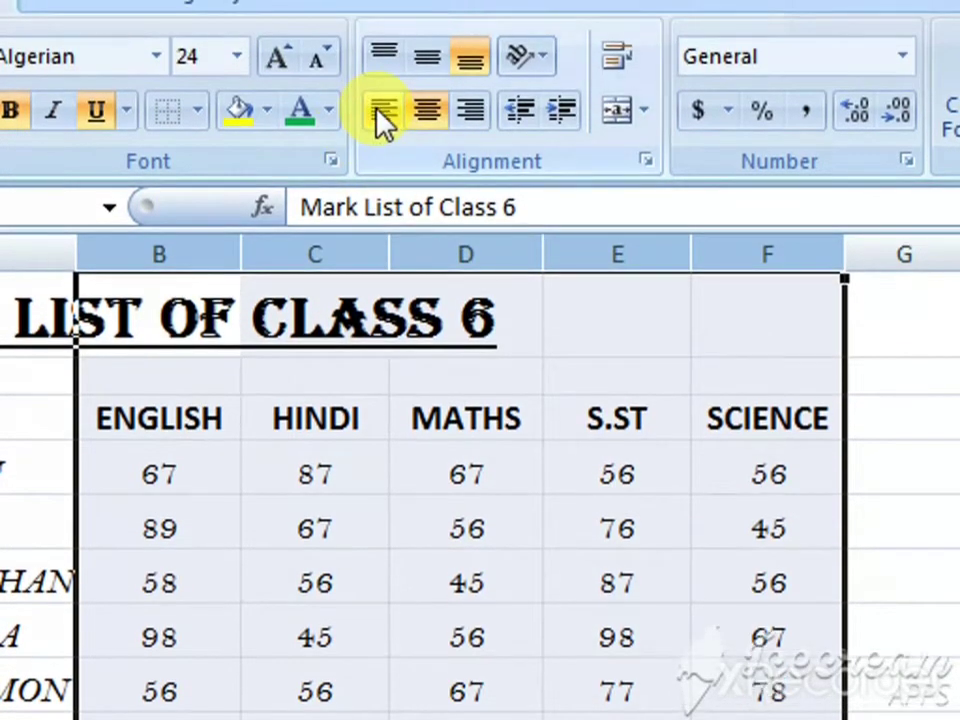
left_click(383, 6)
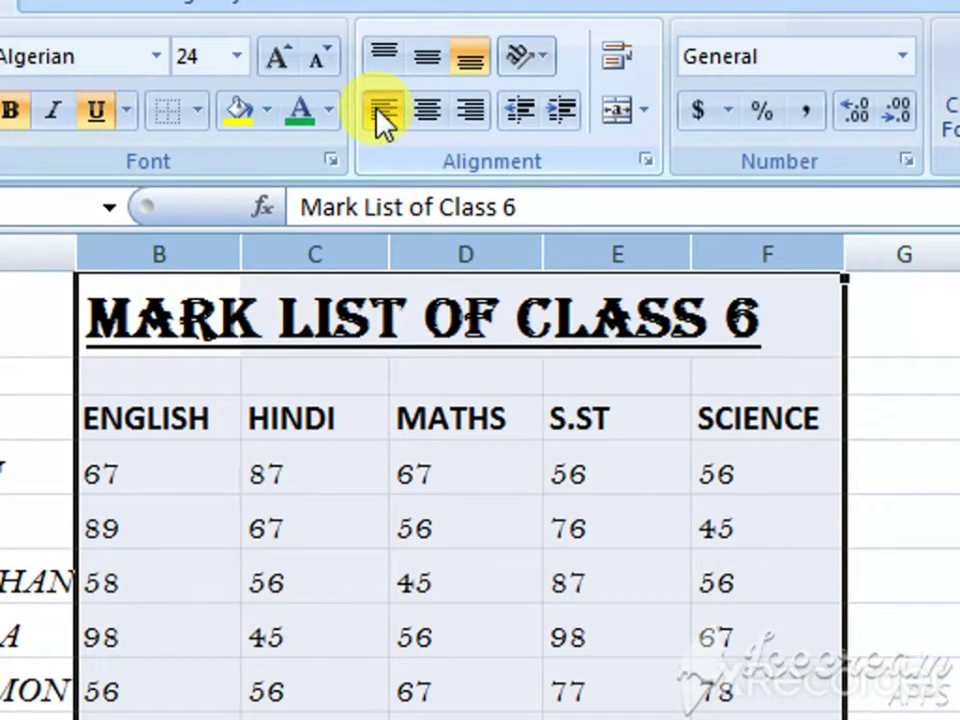
left_click(468, 112)
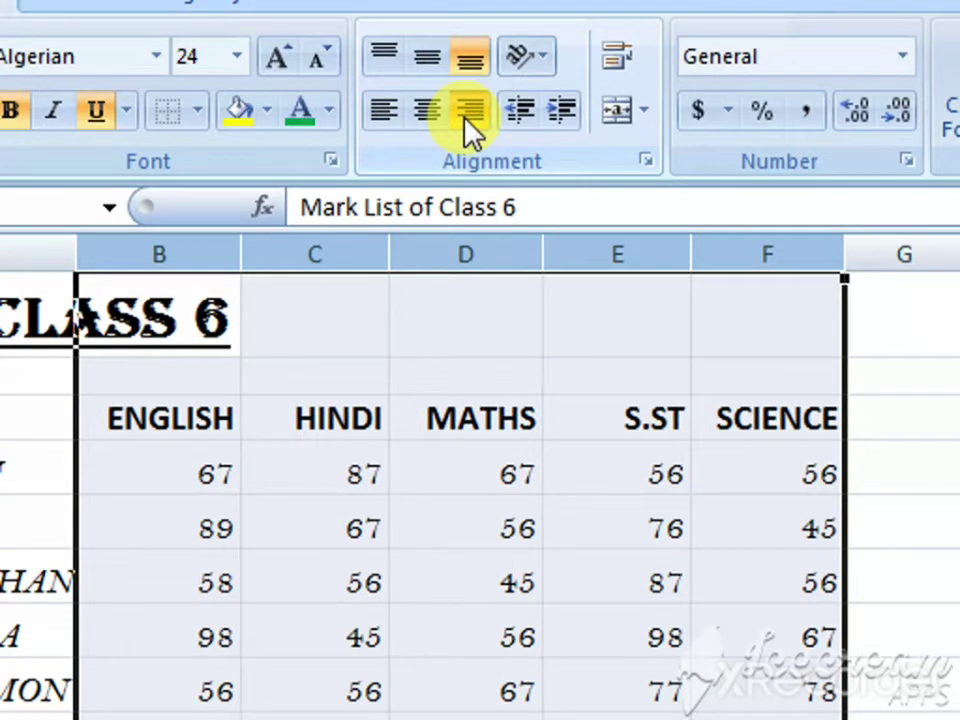
left_click(382, 112)
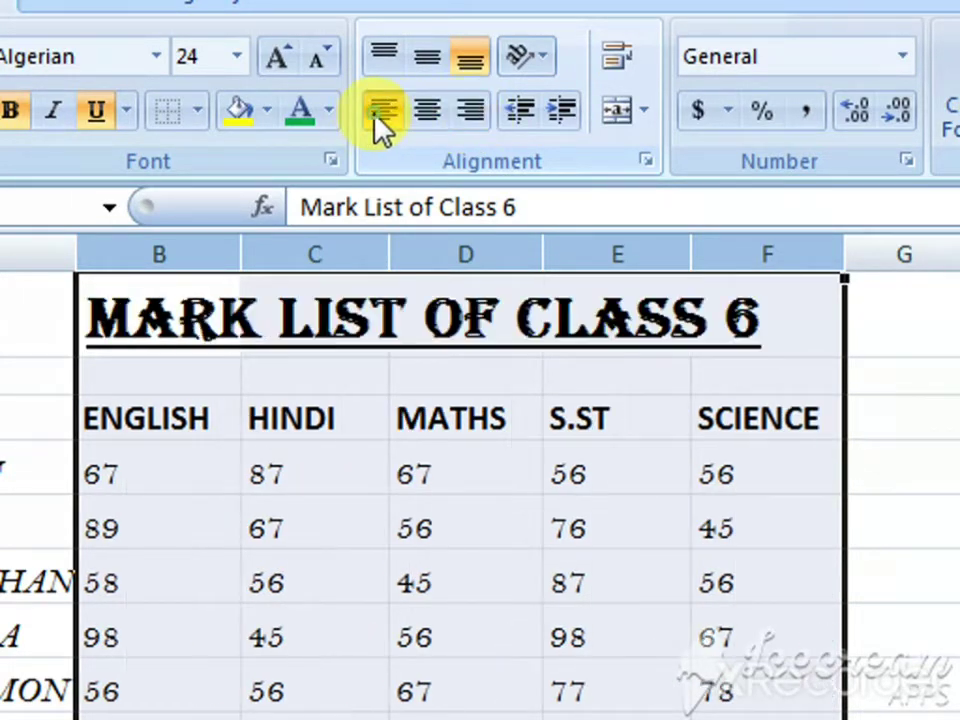
left_click(474, 112)
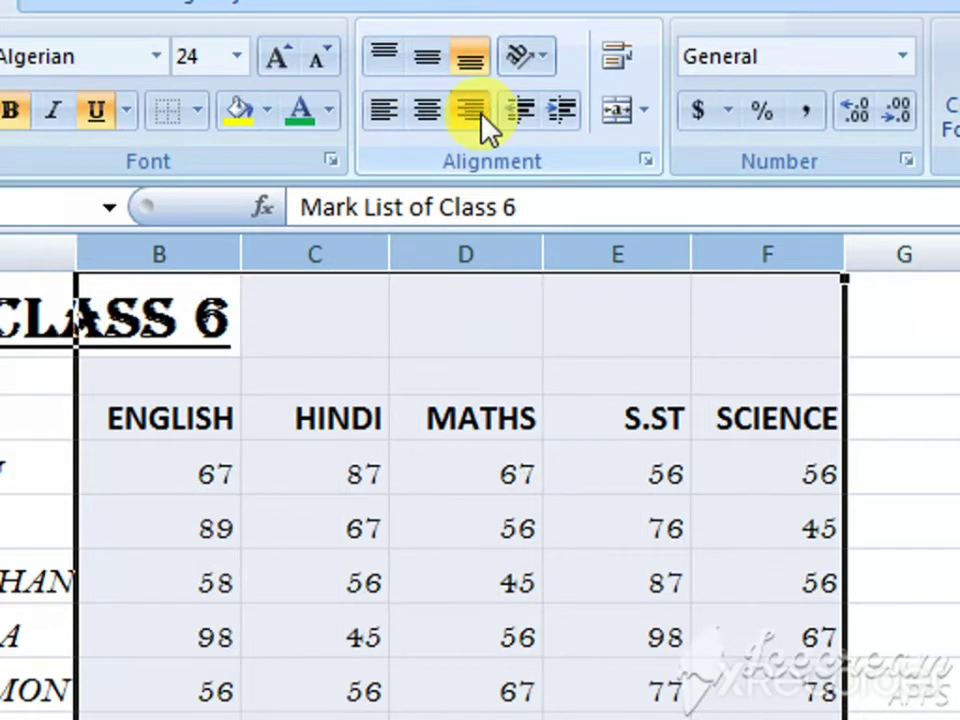
left_click(428, 110)
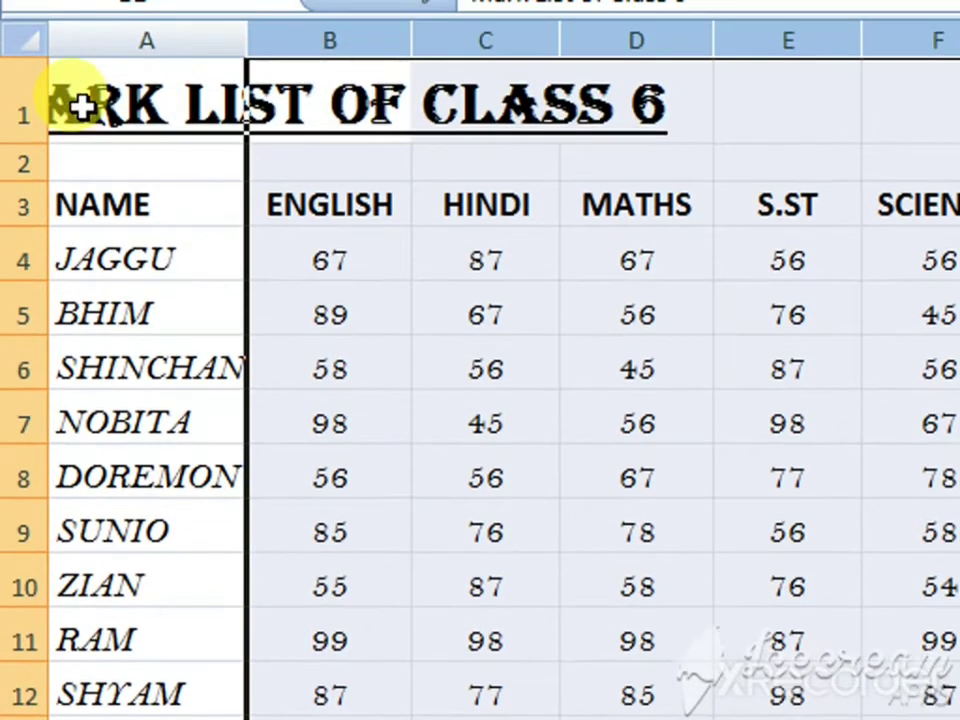
left_click(80, 108)
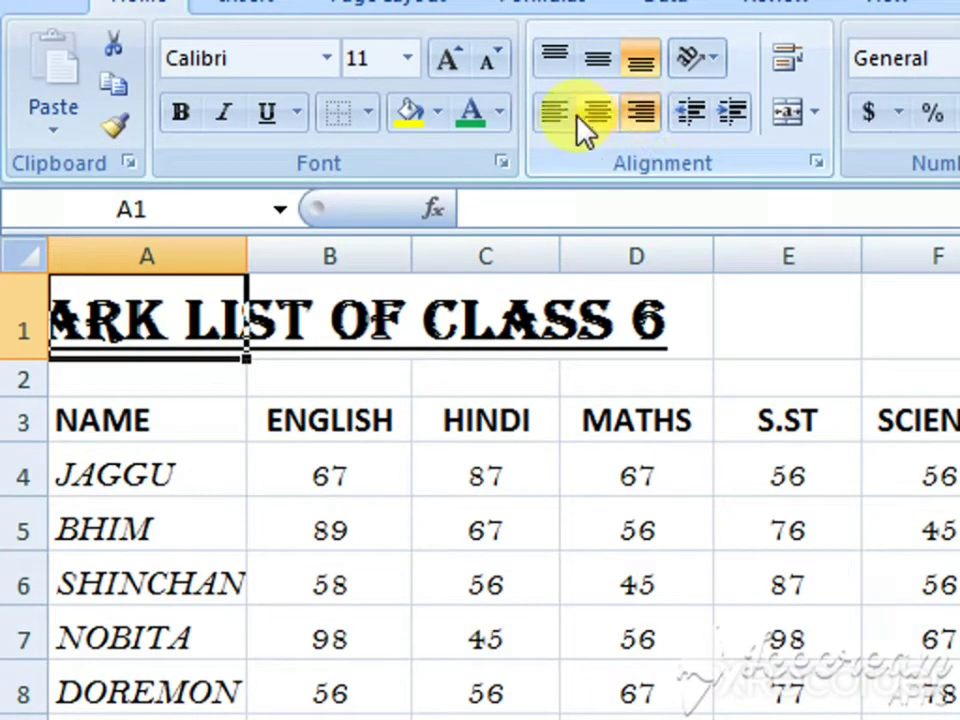
Left-align the MARK LIST OF CLASS 6 title in A1, then select columns A and H.
left_click(556, 110)
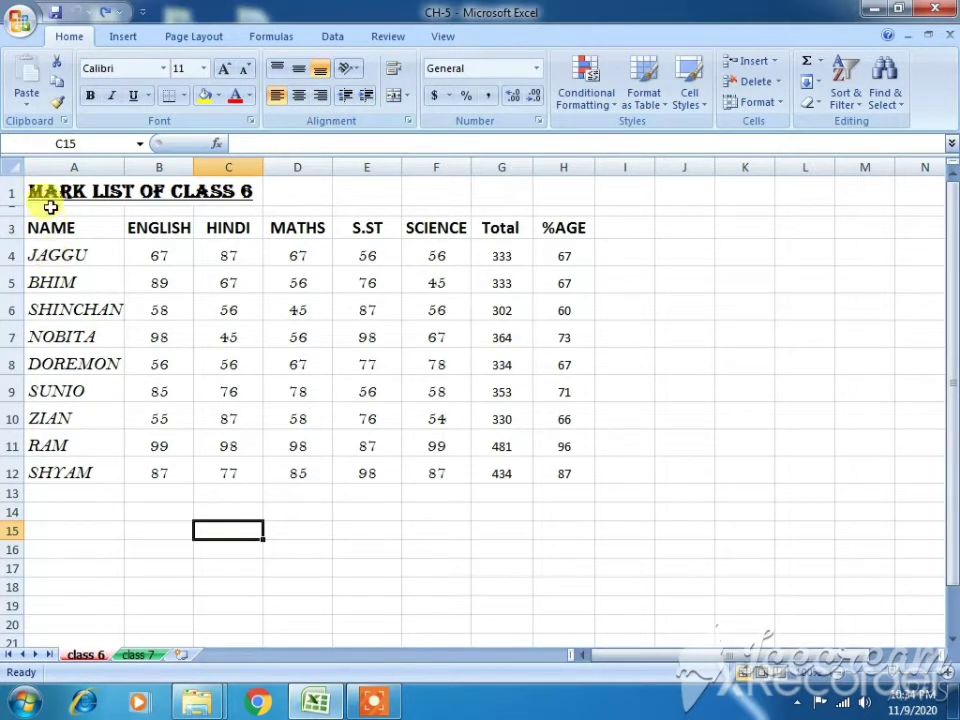
left_click(84, 163)
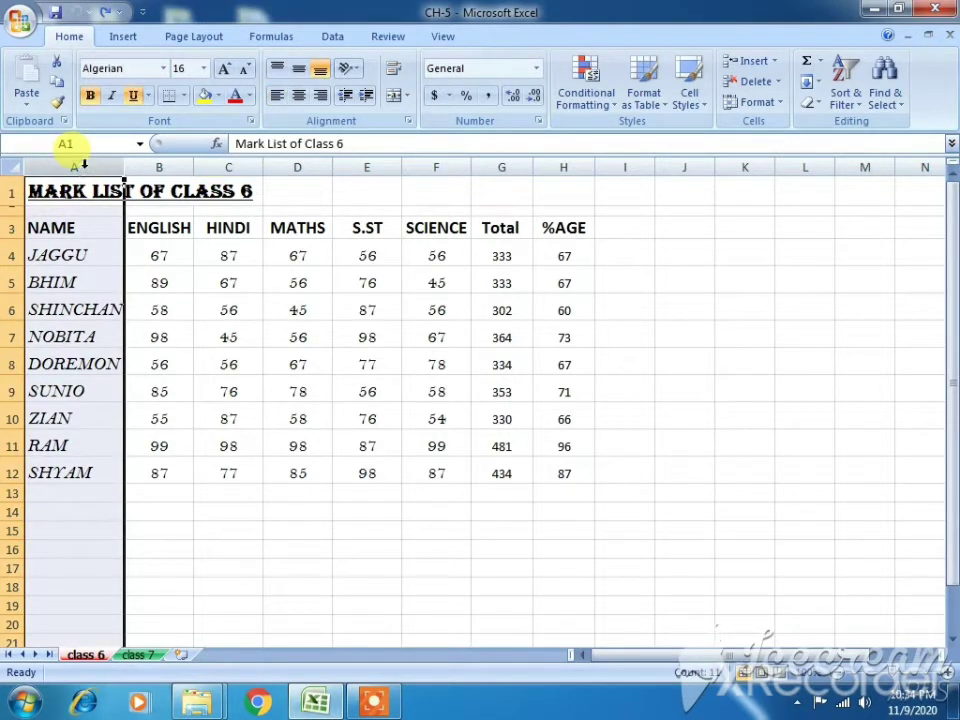
left_click(565, 166)
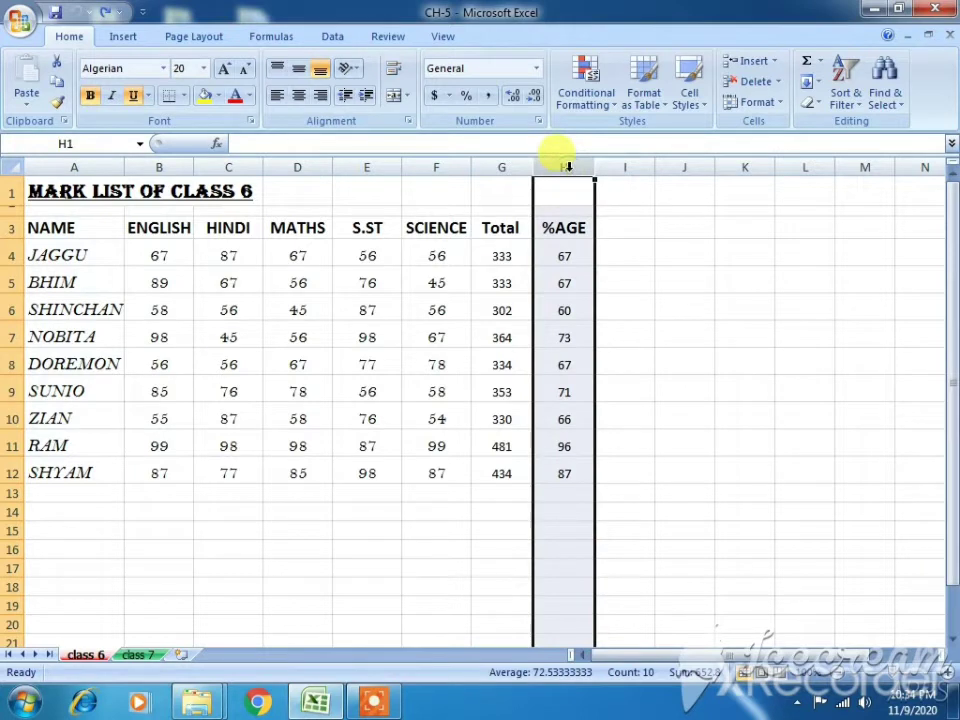
left_click(83, 164)
left_click(562, 164)
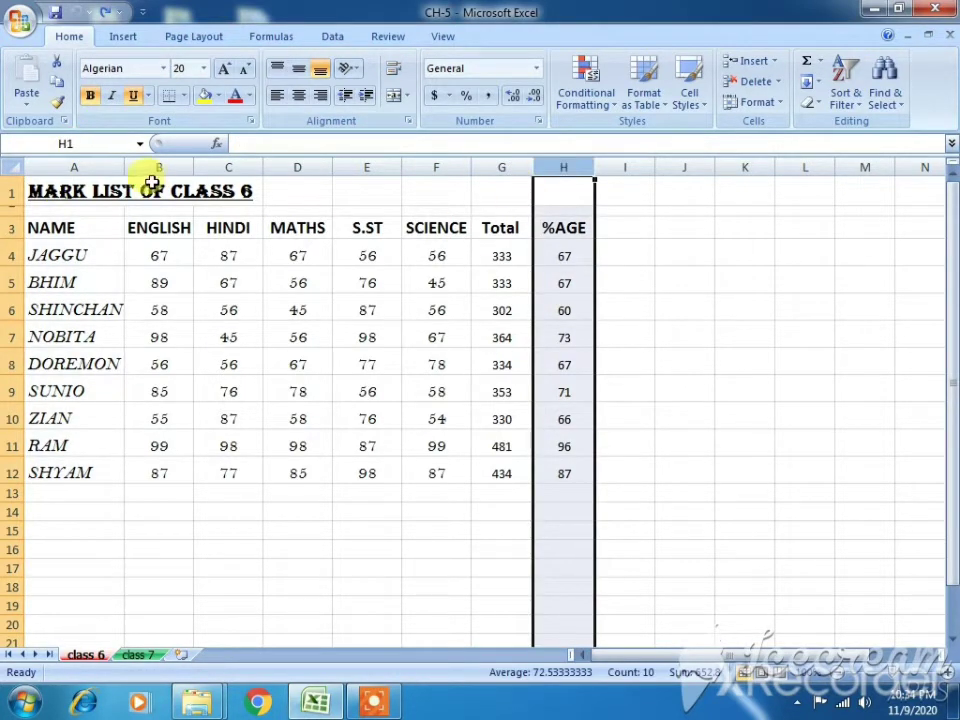
Merge A1:H1 with Merge & Center so the title spans the whole table.
left_click_drag(40, 195, 566, 193)
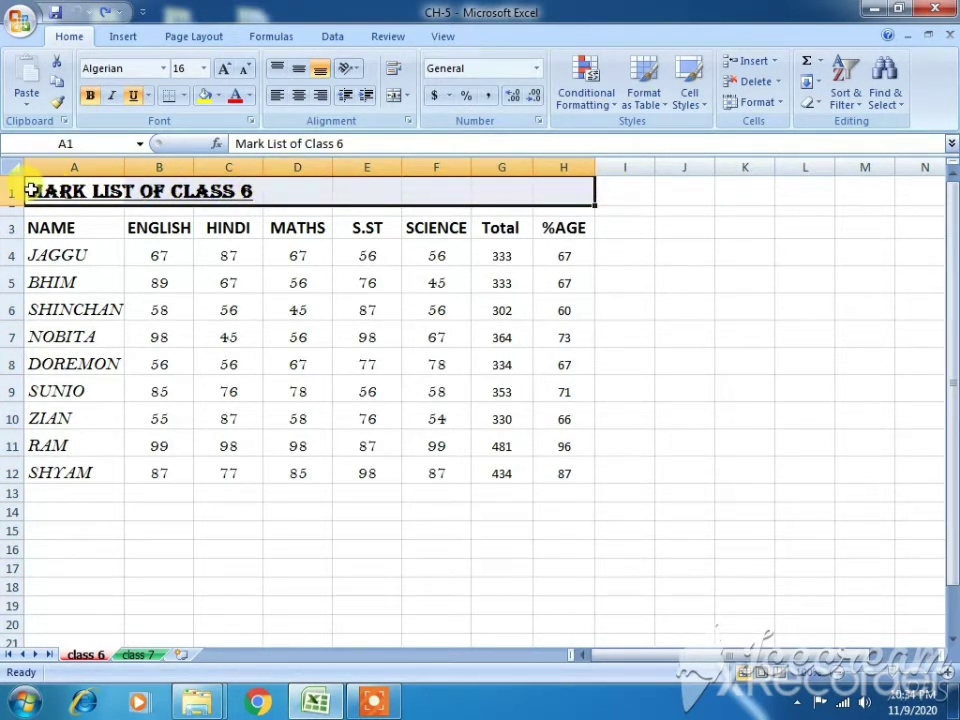
left_click_drag(31, 190, 565, 478)
left_click(70, 190)
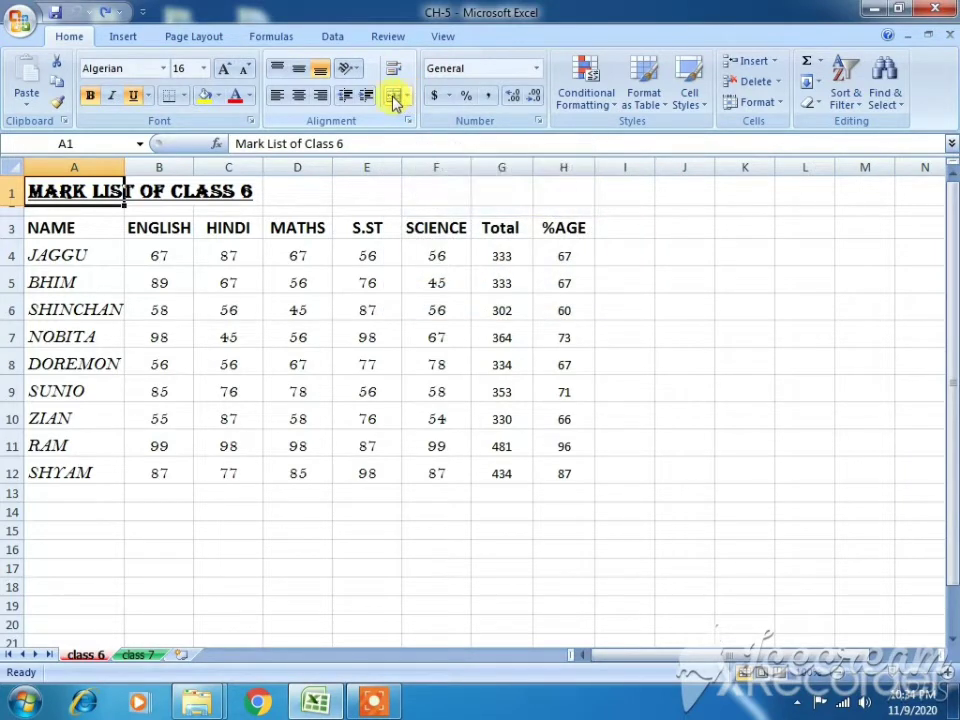
left_click(160, 276)
left_click(64, 192)
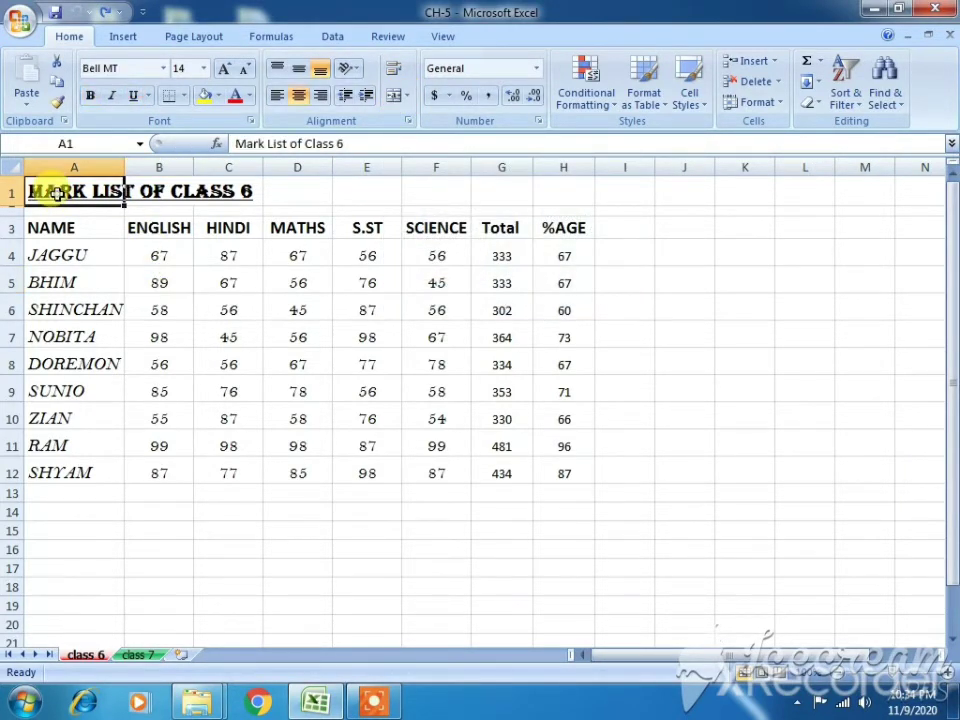
left_click_drag(145, 197, 577, 200)
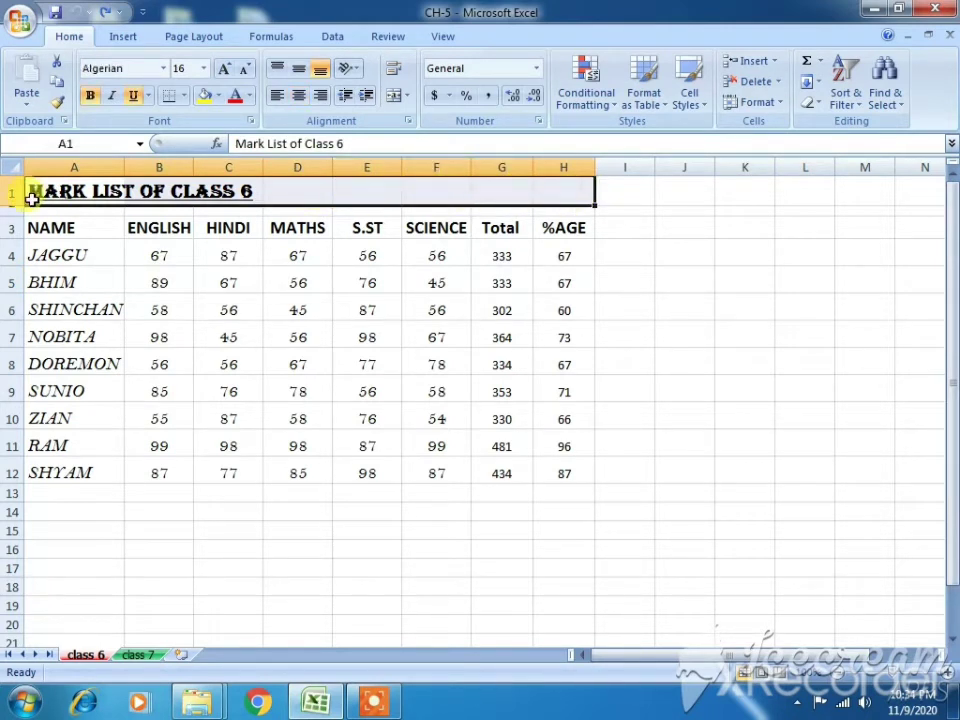
left_click(396, 97)
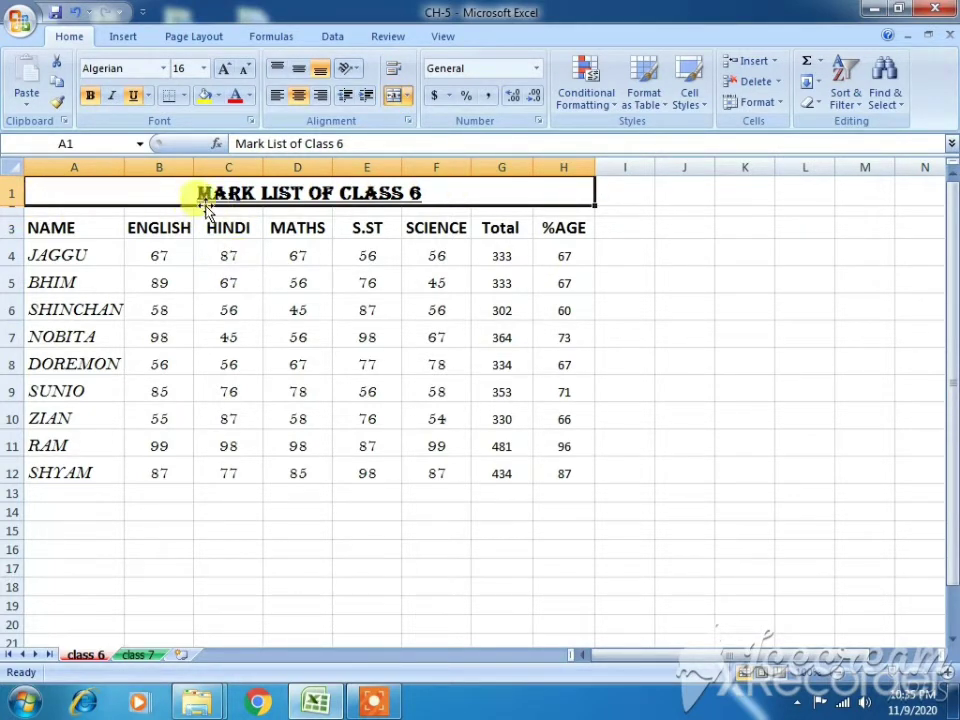
left_click(293, 535)
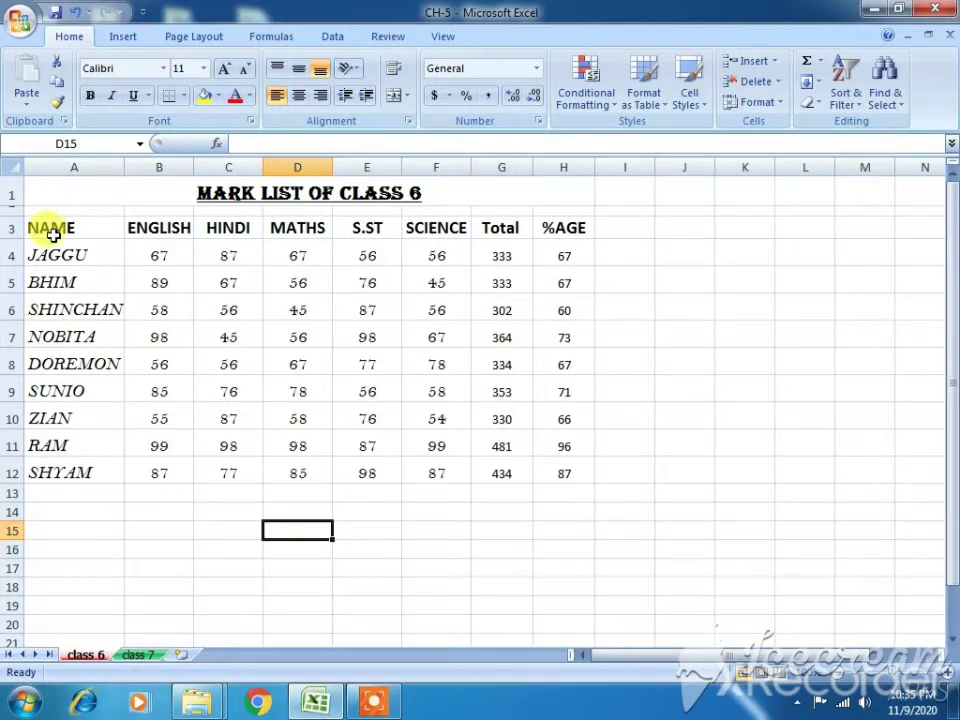
Remove the stray yellow fill accidentally applied to BHIM's cell A5.
left_click_drag(79, 258, 81, 467)
left_click(101, 276)
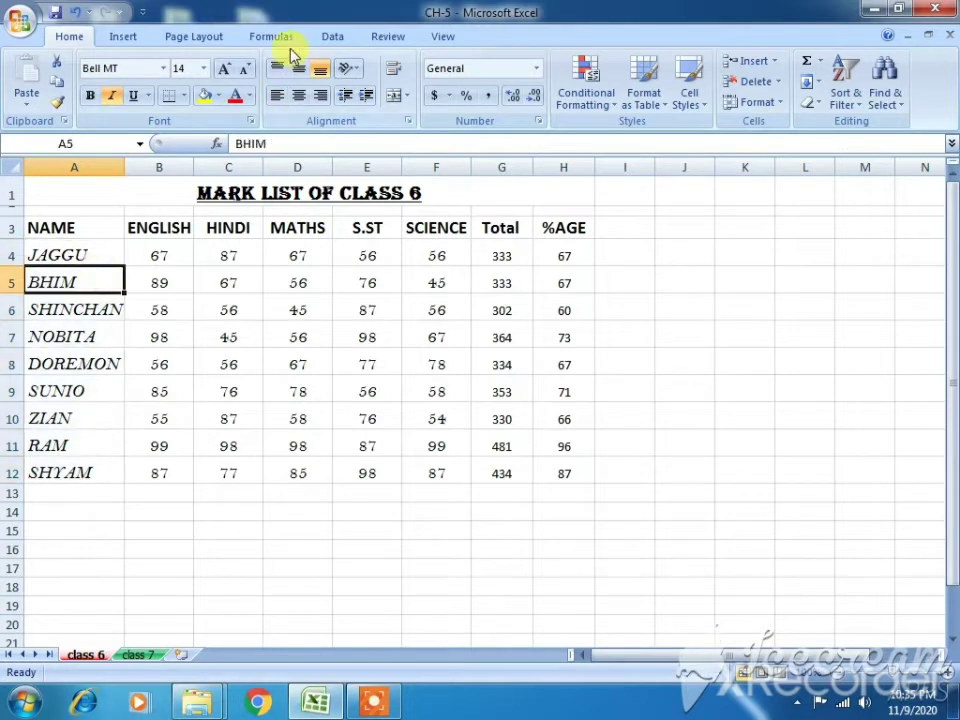
left_click(203, 95)
key("Down")
key("Down")
key("Down")
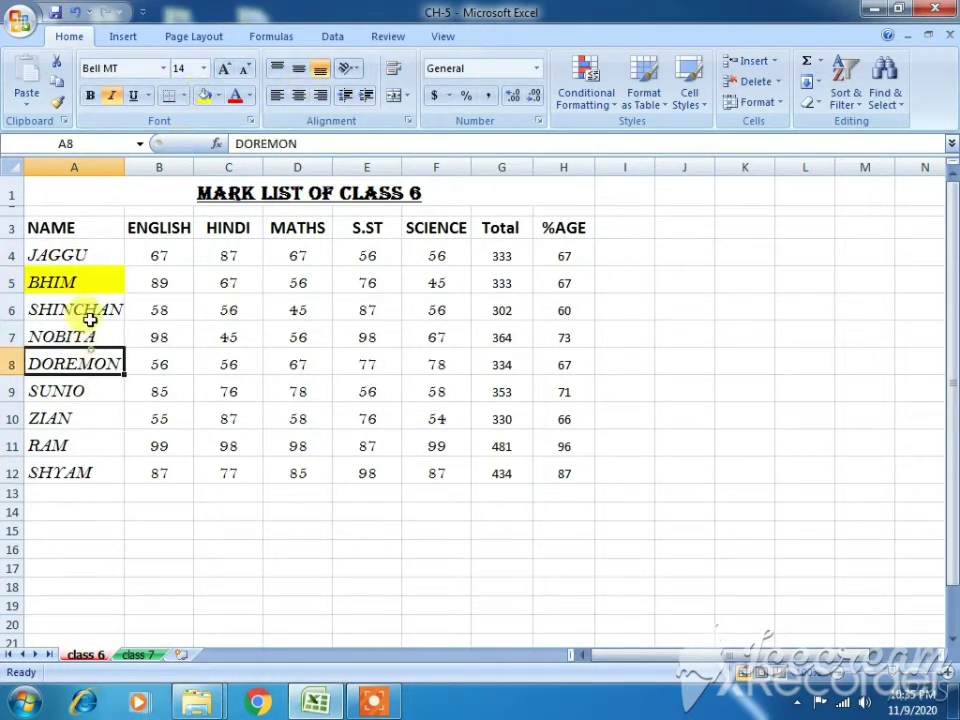
left_click_drag(92, 253, 92, 472)
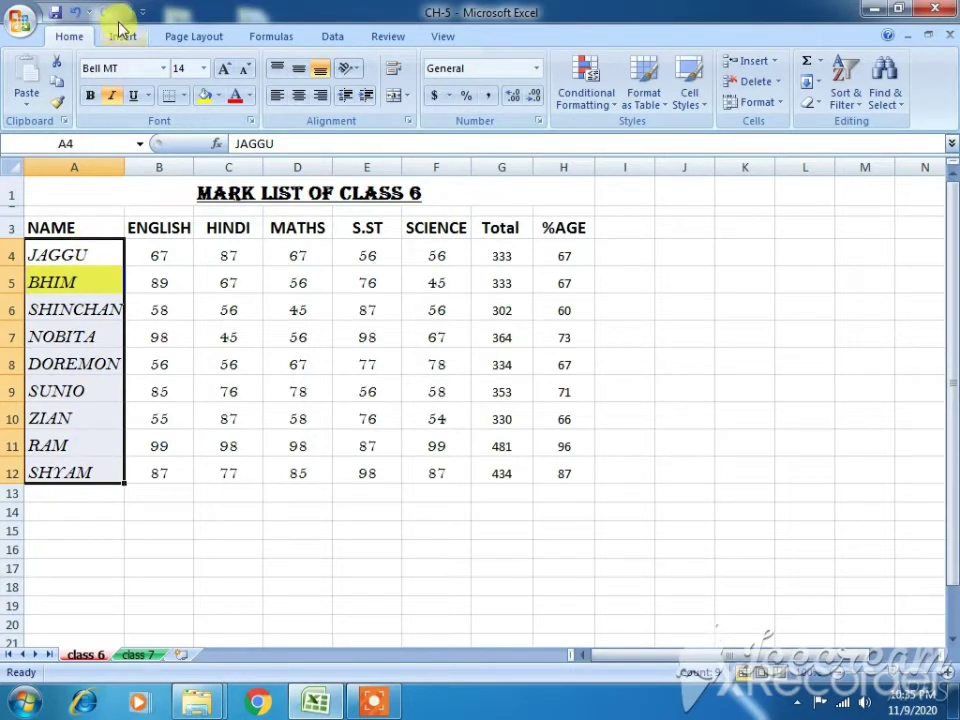
left_click(75, 12)
Fill the student name cells A4:A12, JAGGU to SHYAM, with Standard Orange.
left_click_drag(109, 258, 104, 473)
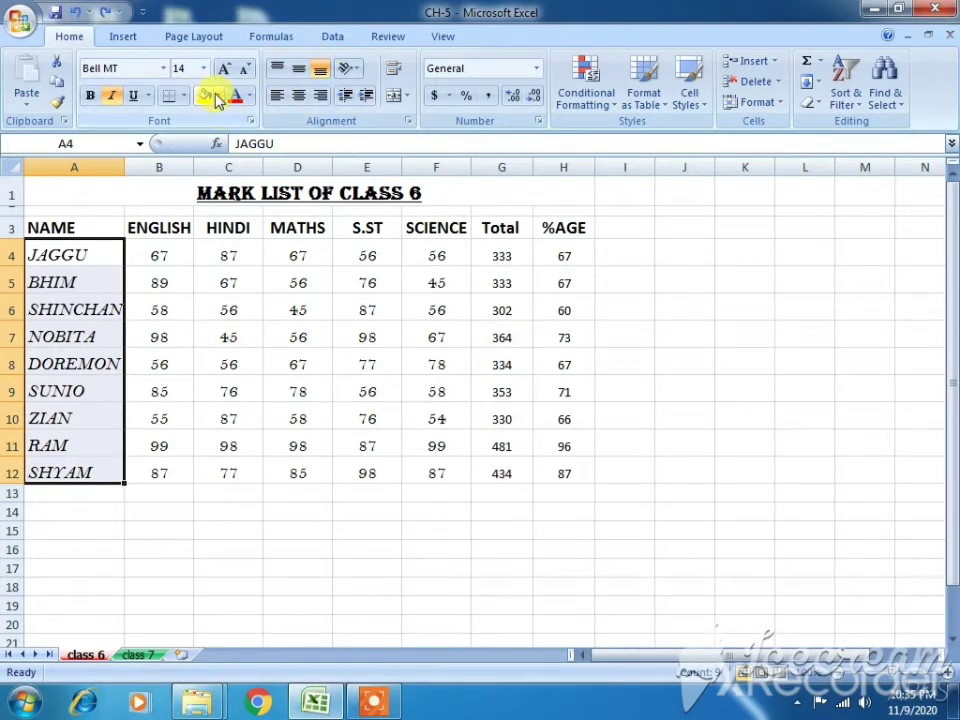
left_click_drag(96, 250, 71, 476)
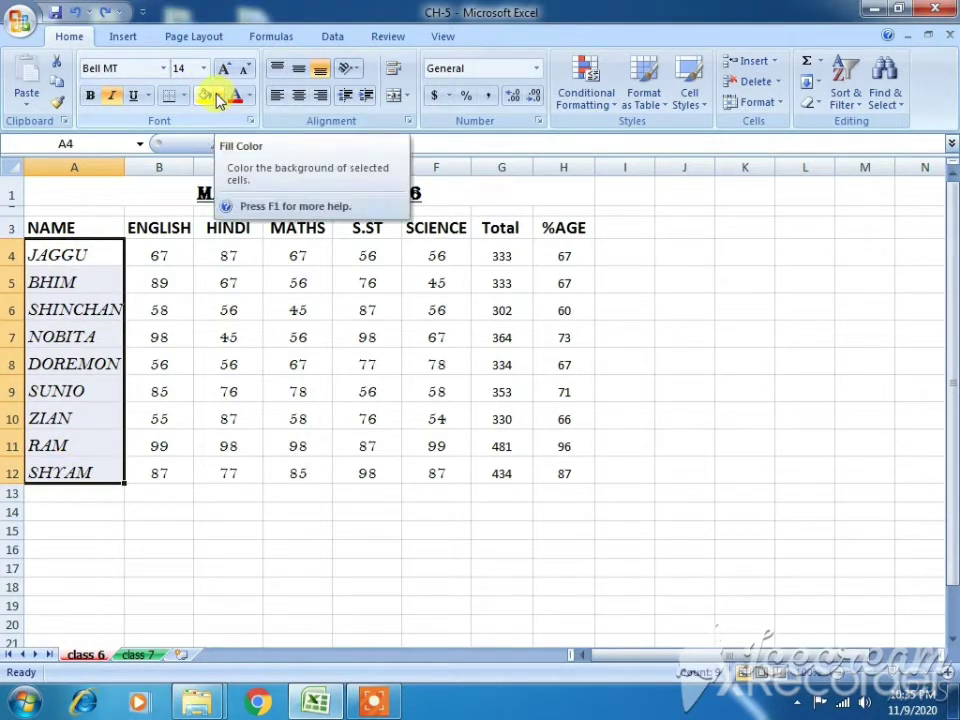
left_click(372, 703)
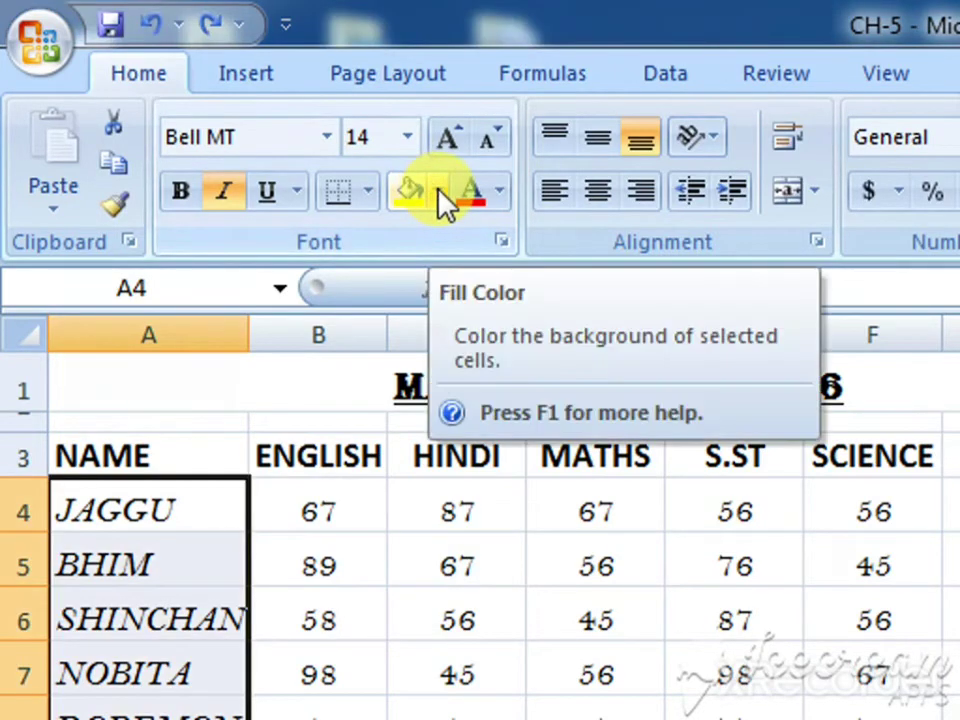
left_click(439, 199)
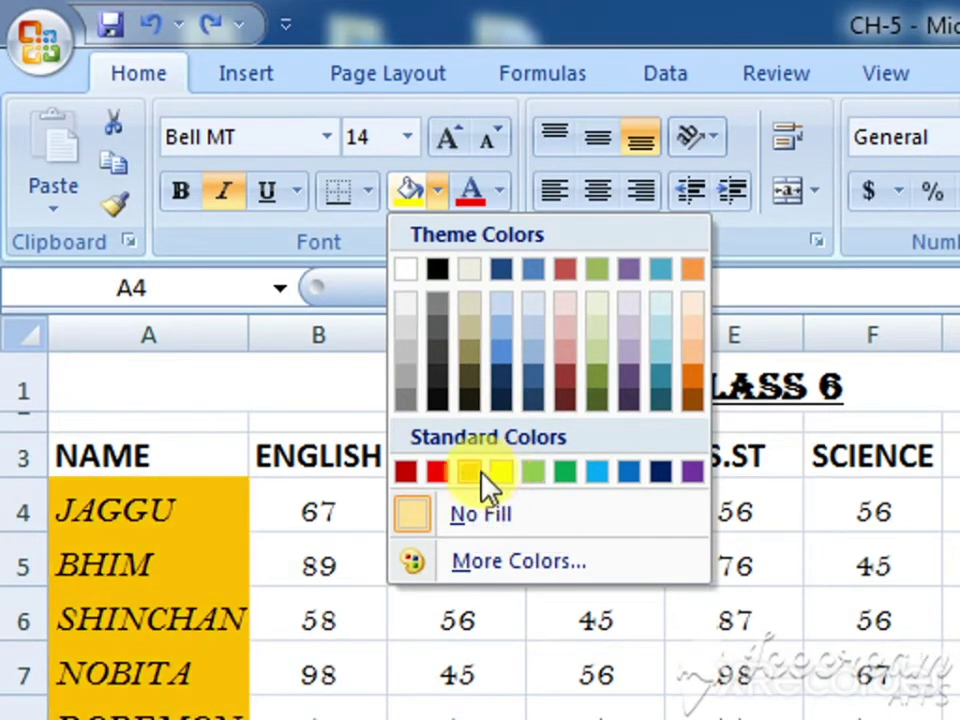
left_click(469, 472)
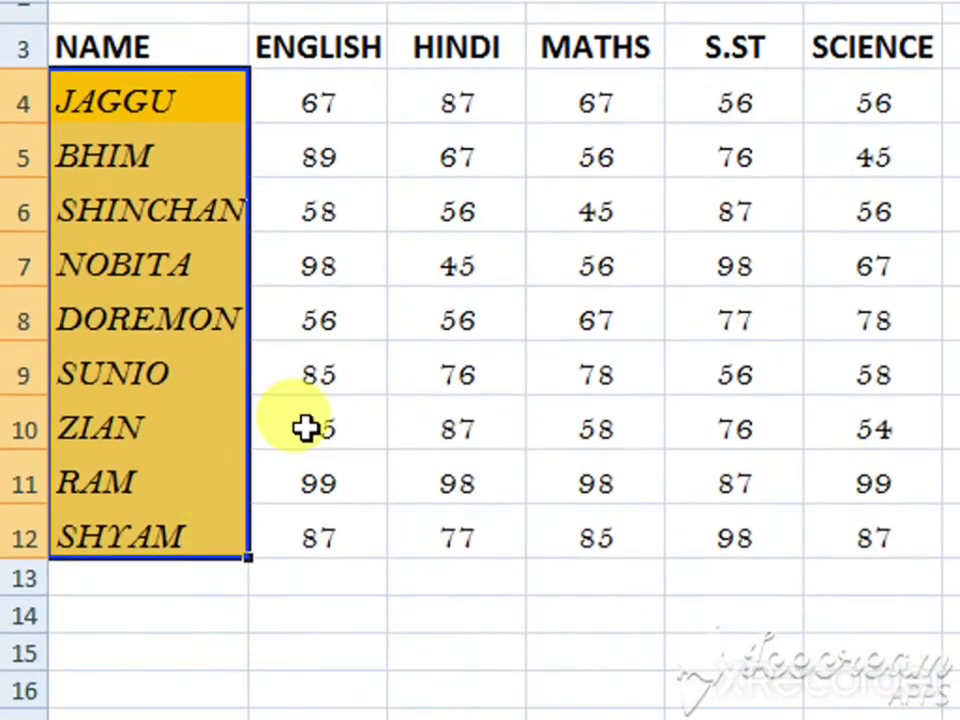
left_click(320, 318)
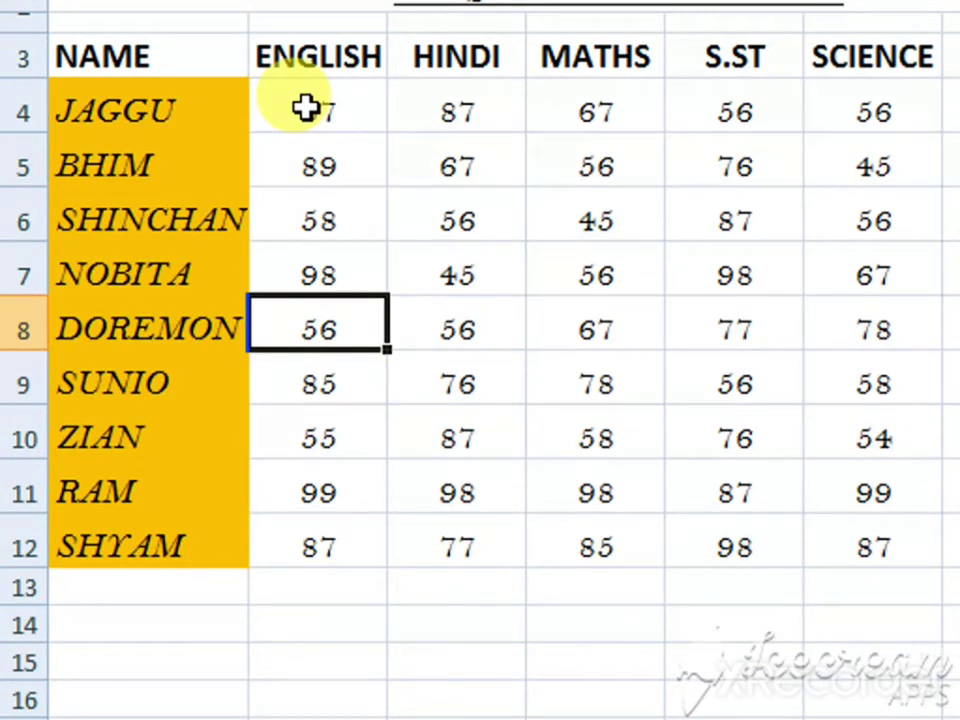
Fill the mark, Total and %AGE cells B4:H12 with Olive Green, Accent 3, Lighter 40%.
left_click_drag(307, 110, 959, 443)
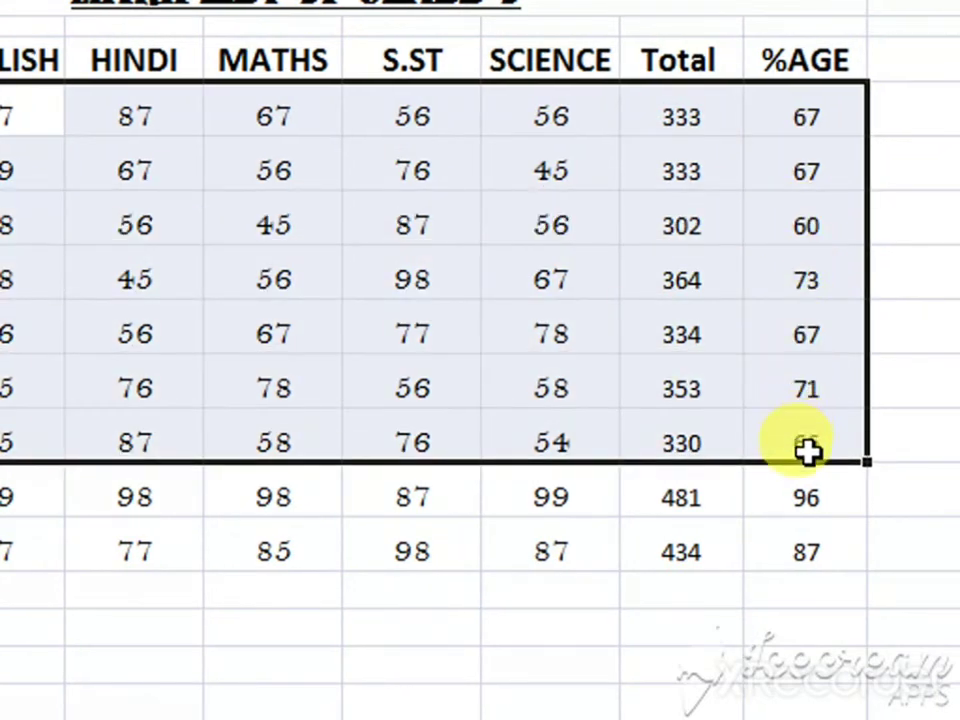
left_click_drag(806, 452, 806, 550)
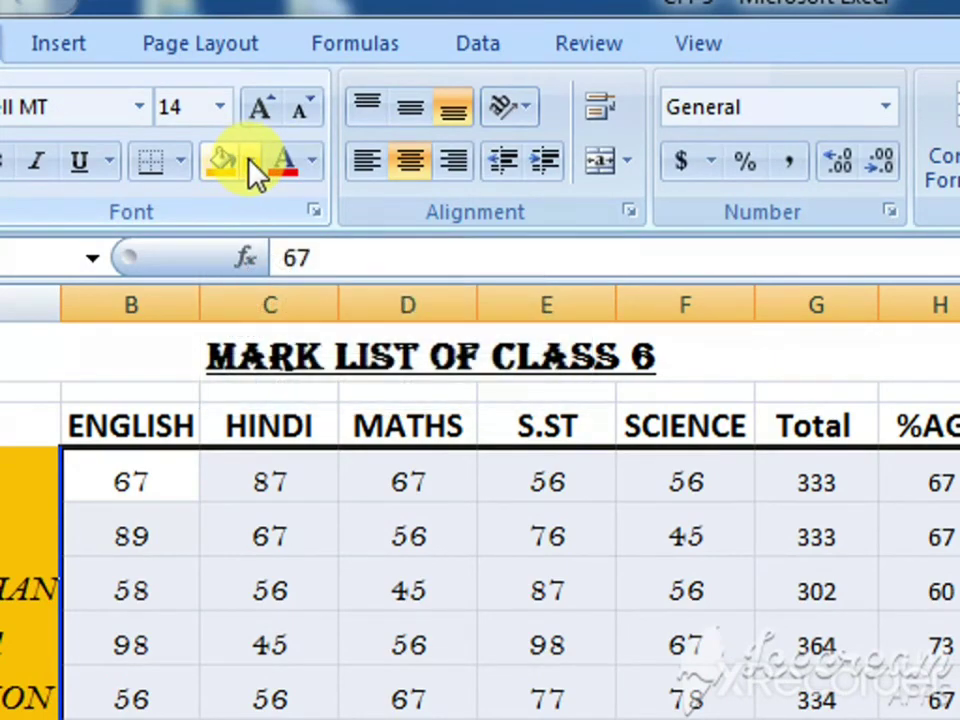
left_click(251, 162)
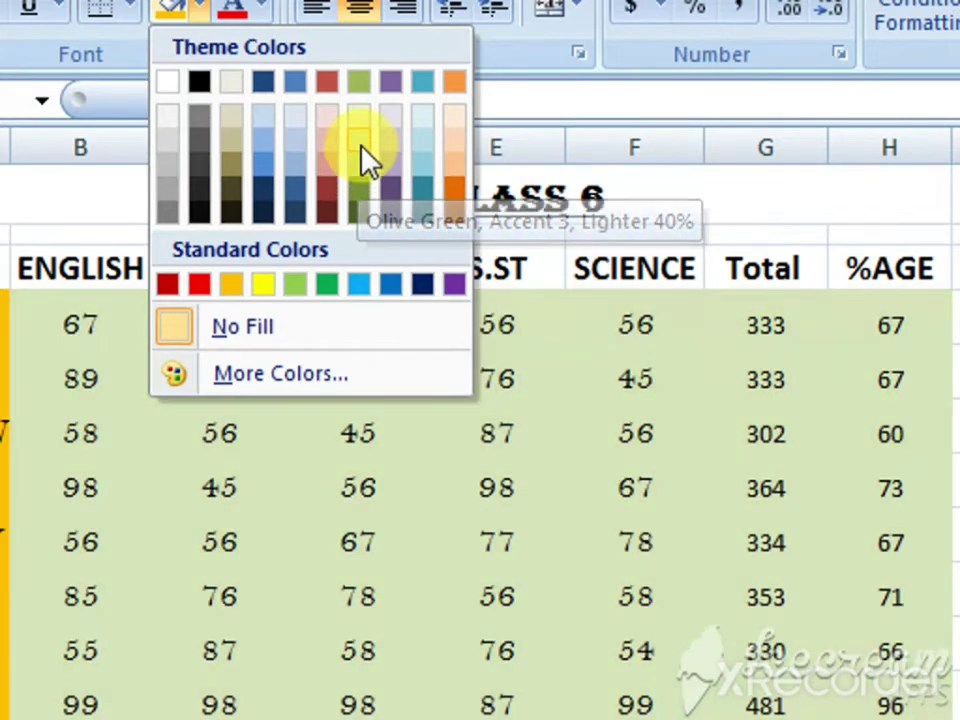
left_click(360, 137)
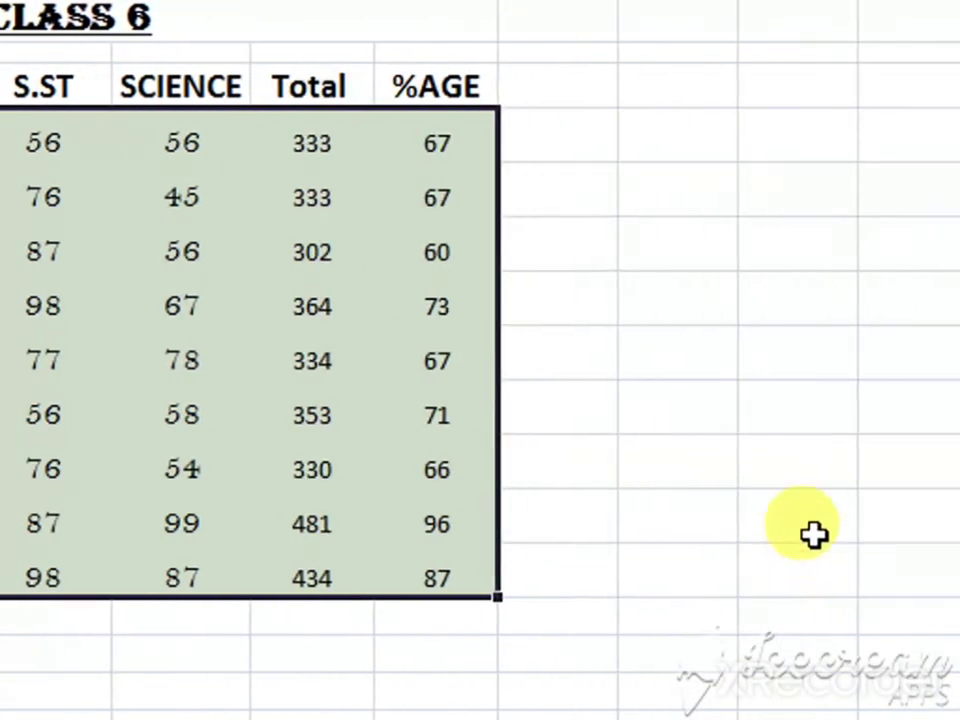
left_click(769, 476)
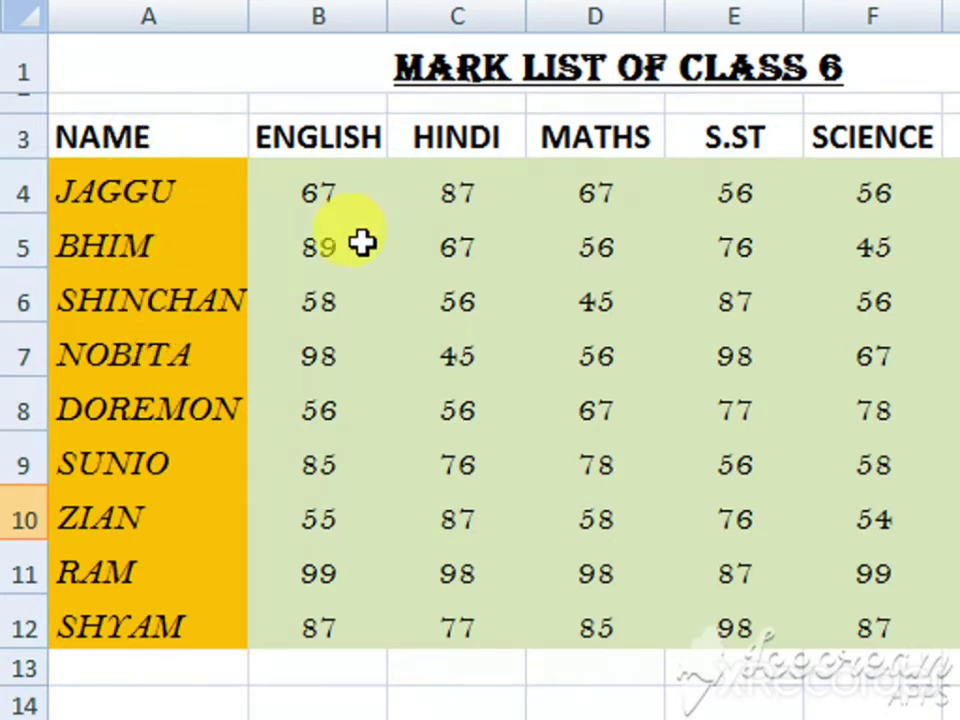
left_click(305, 190)
left_click_drag(197, 184, 155, 622)
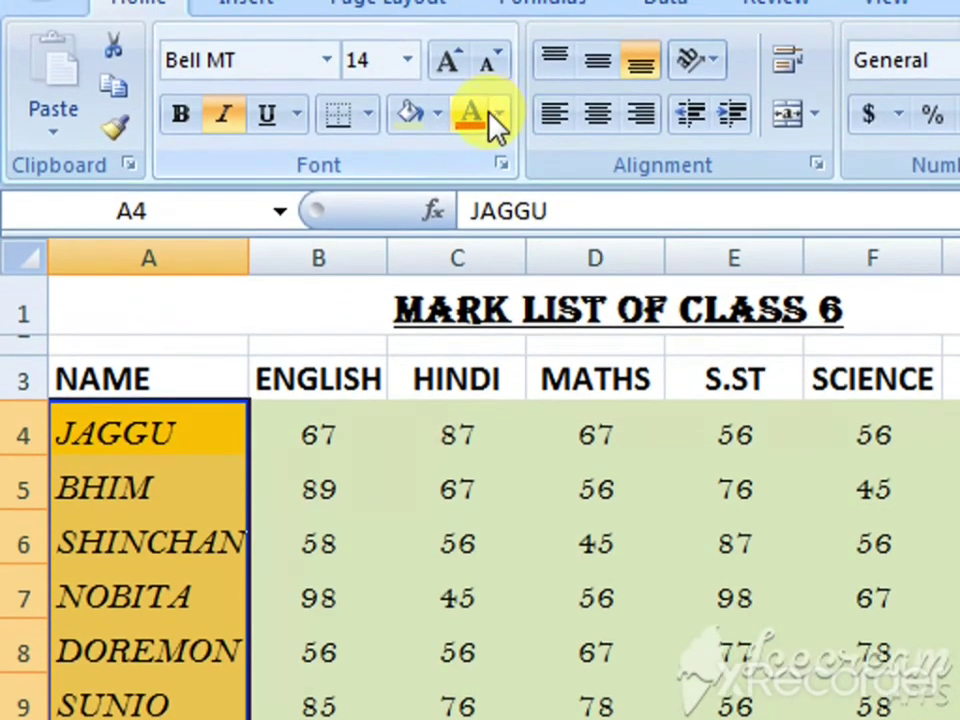
Colour the heading text in A3:H3, NAME through %AGE, Standard Red.
left_click(499, 116)
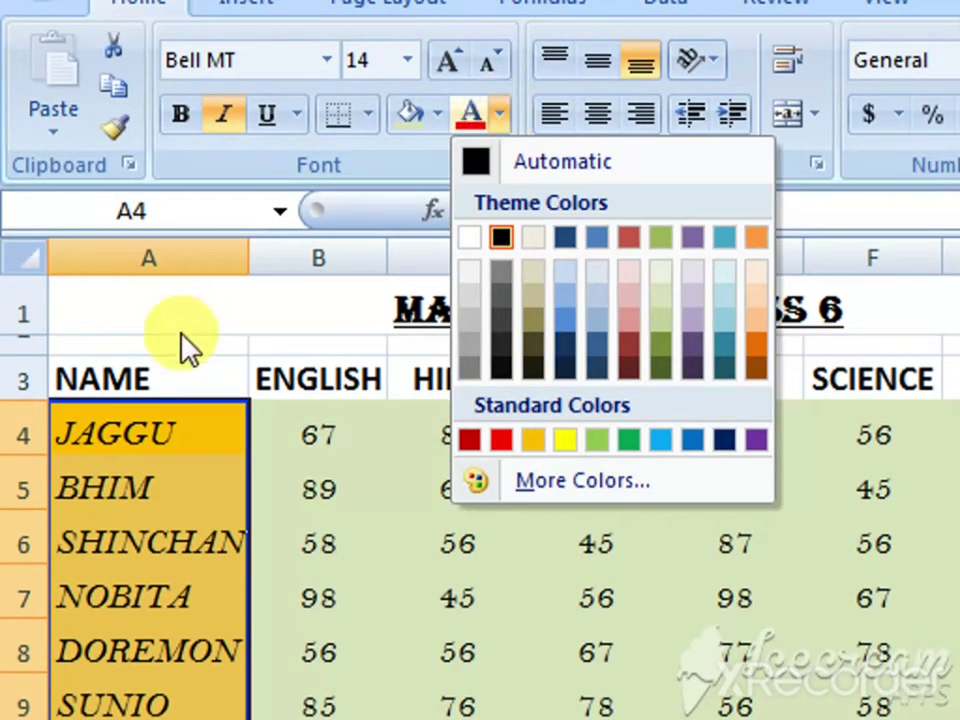
left_click(199, 437)
left_click_drag(130, 378, 959, 372)
left_click_drag(822, 373, 903, 372)
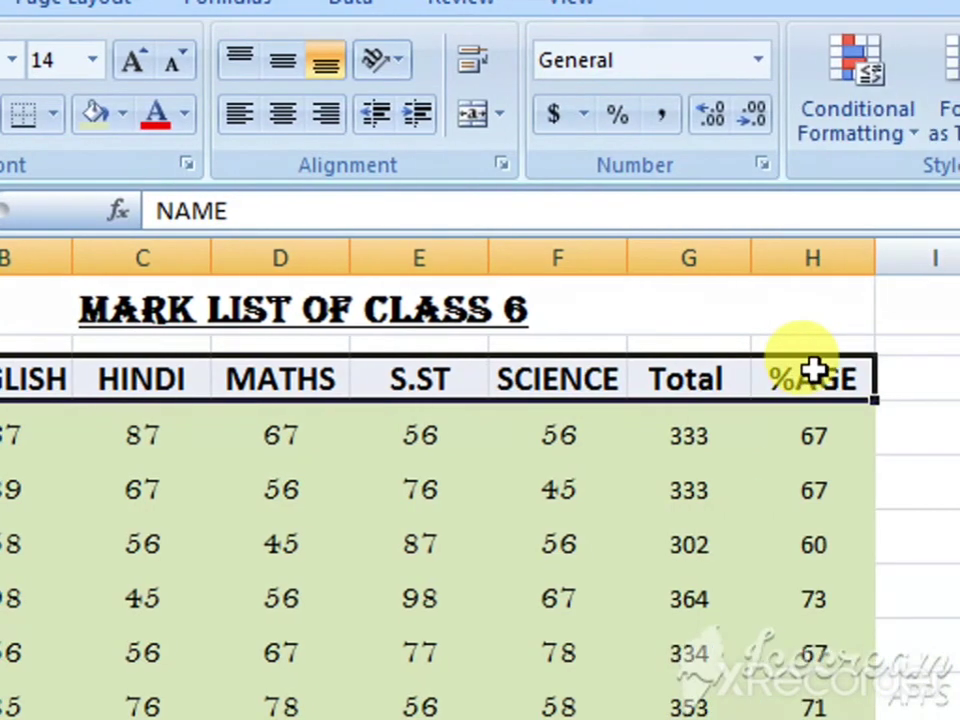
left_click_drag(813, 372, 0, 377)
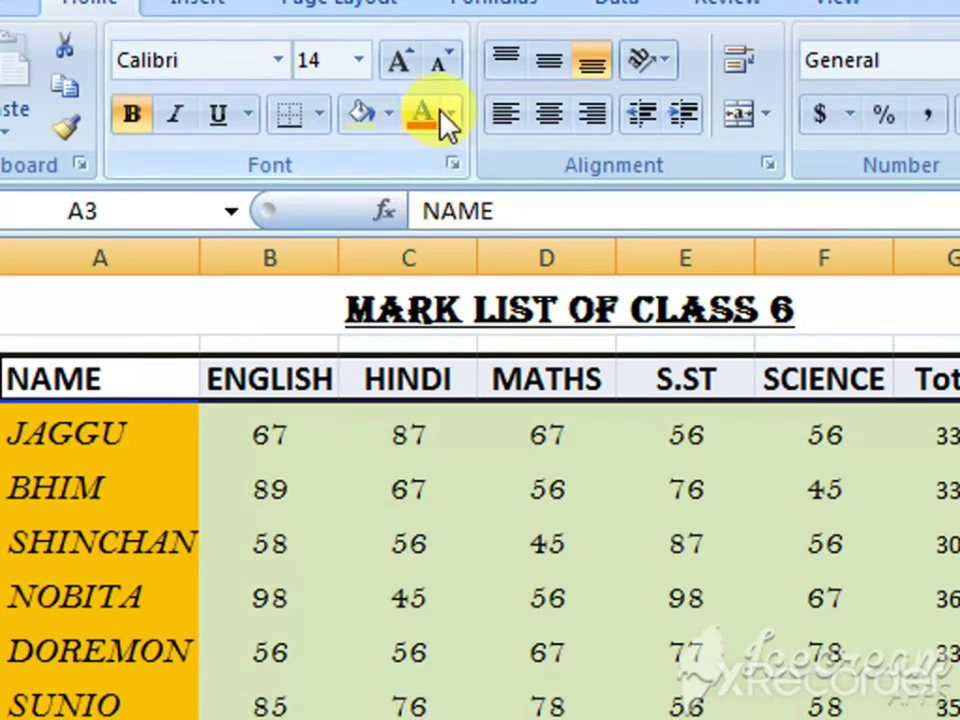
left_click(451, 118)
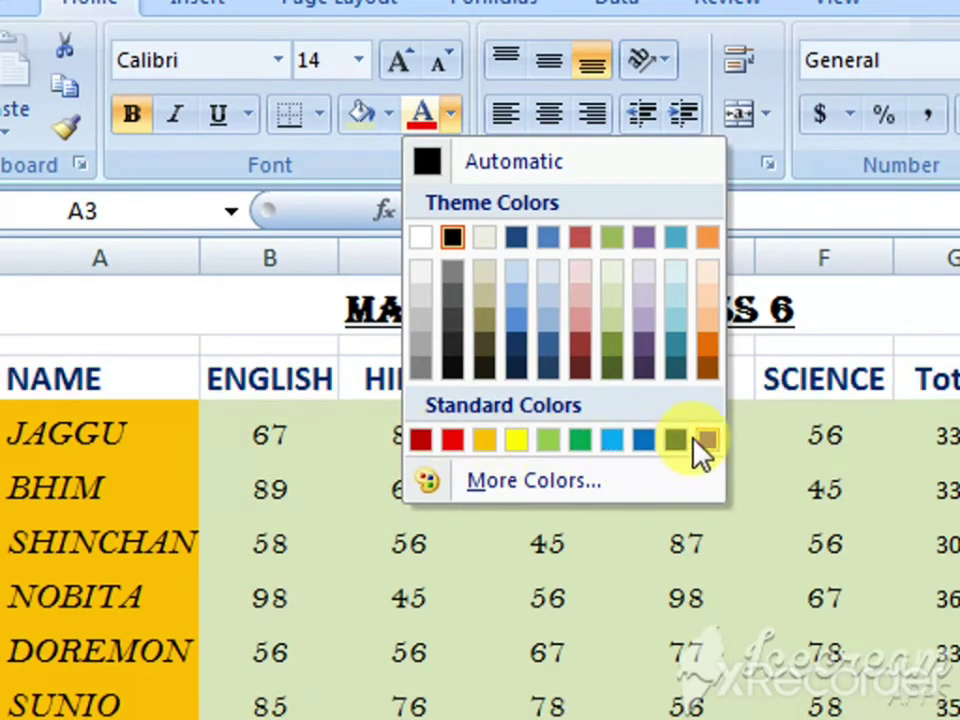
left_click(451, 442)
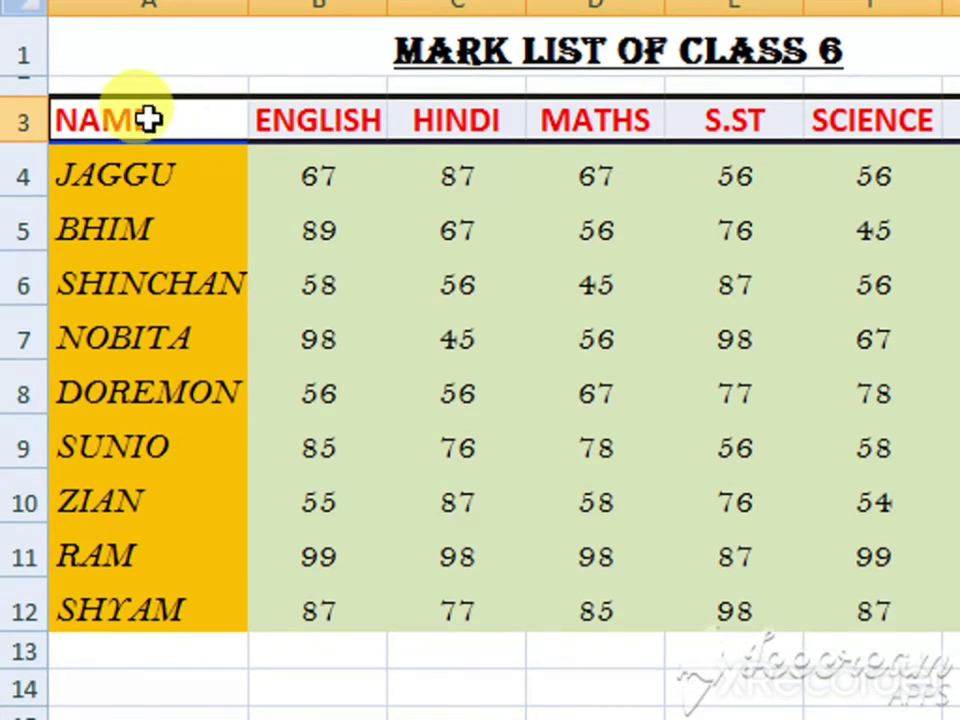
Apply Outside Borders to the table A3:H12, from NAME across to %AGE.
left_click(376, 336)
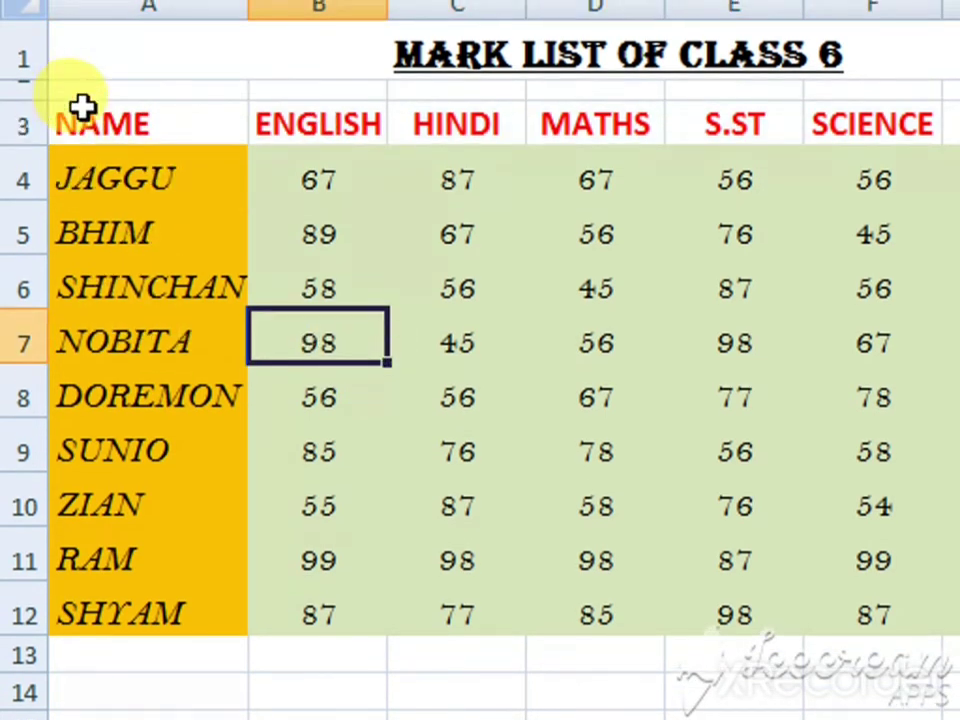
left_click_drag(95, 122, 935, 118)
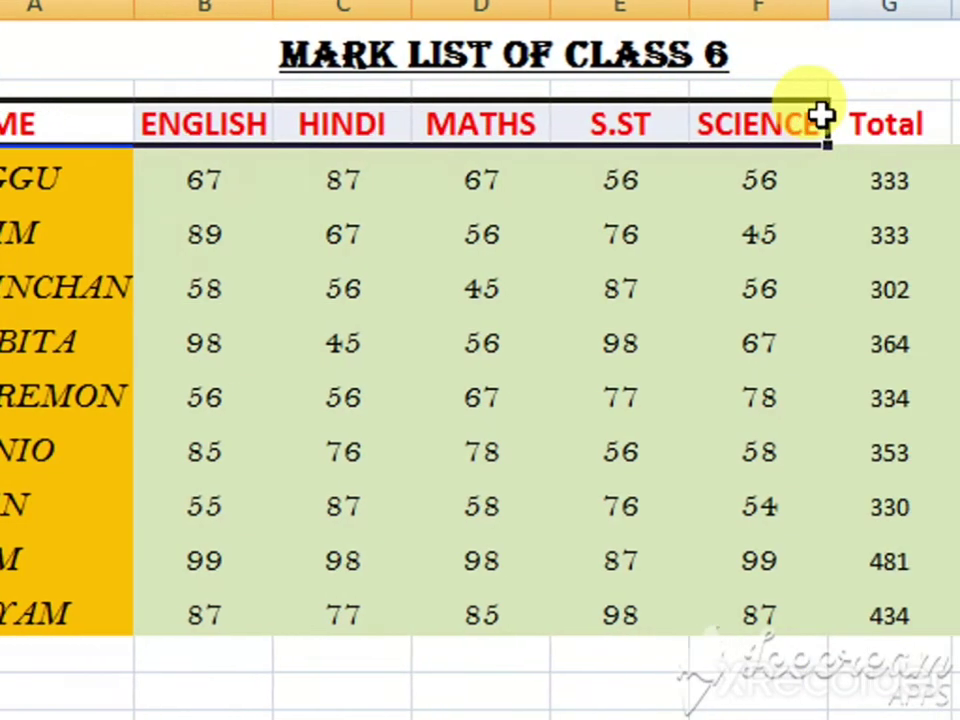
left_click_drag(820, 117, 820, 604)
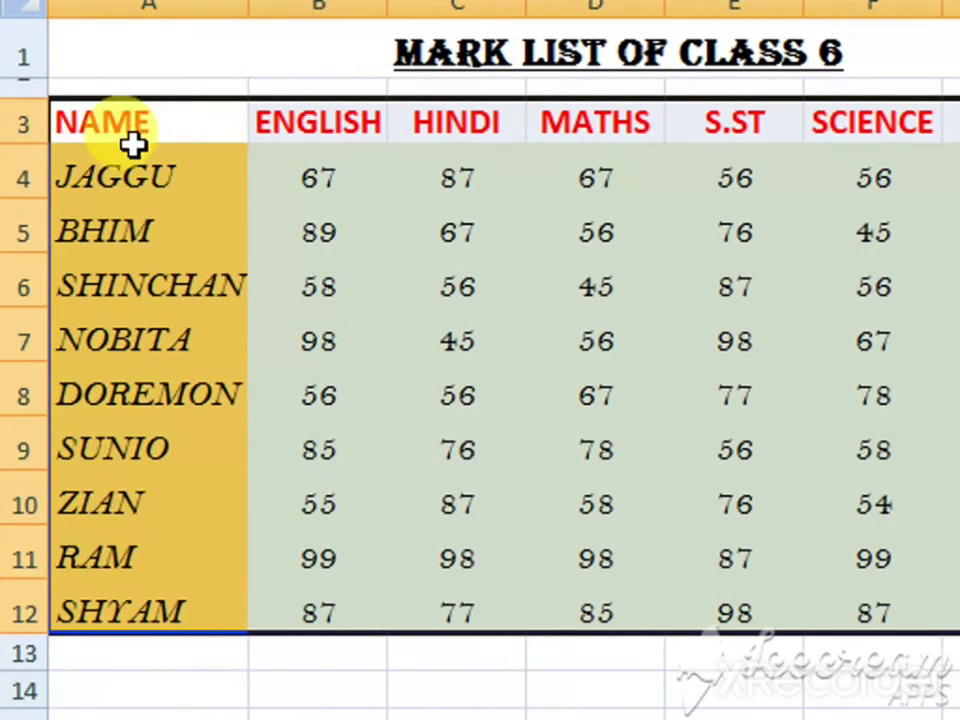
left_click_drag(133, 140, 894, 163)
left_click_drag(826, 165, 799, 626)
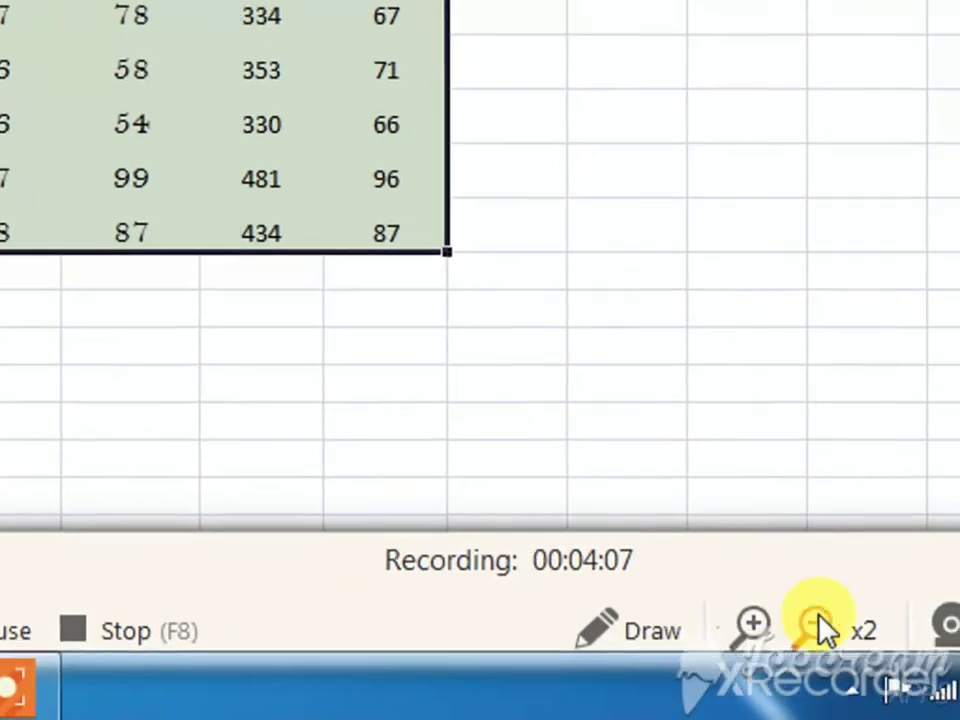
left_click(950, 712)
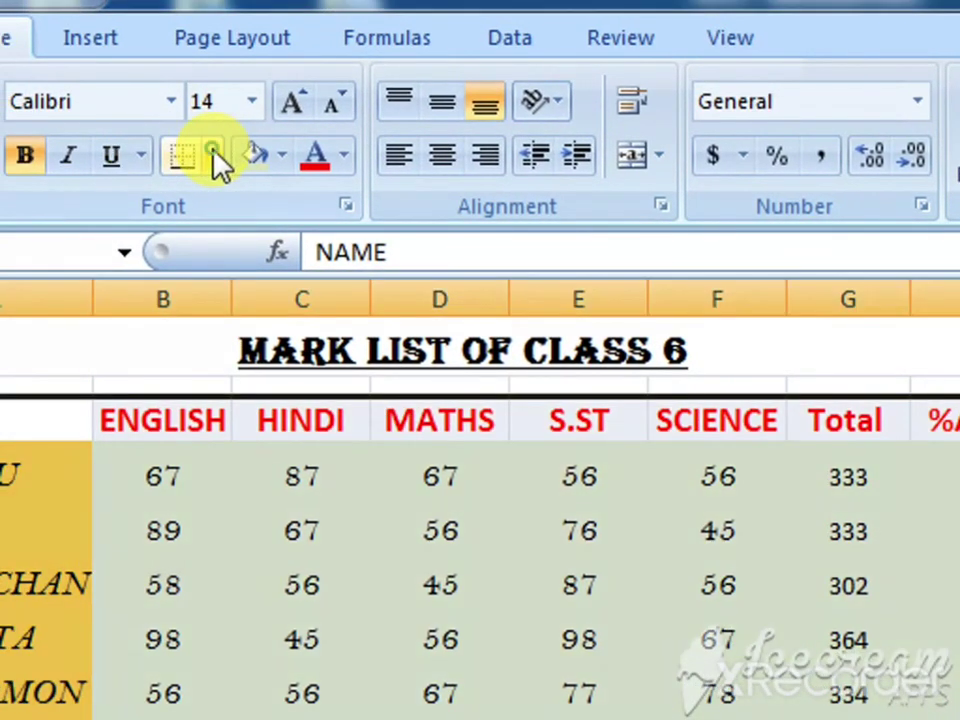
left_click(213, 155)
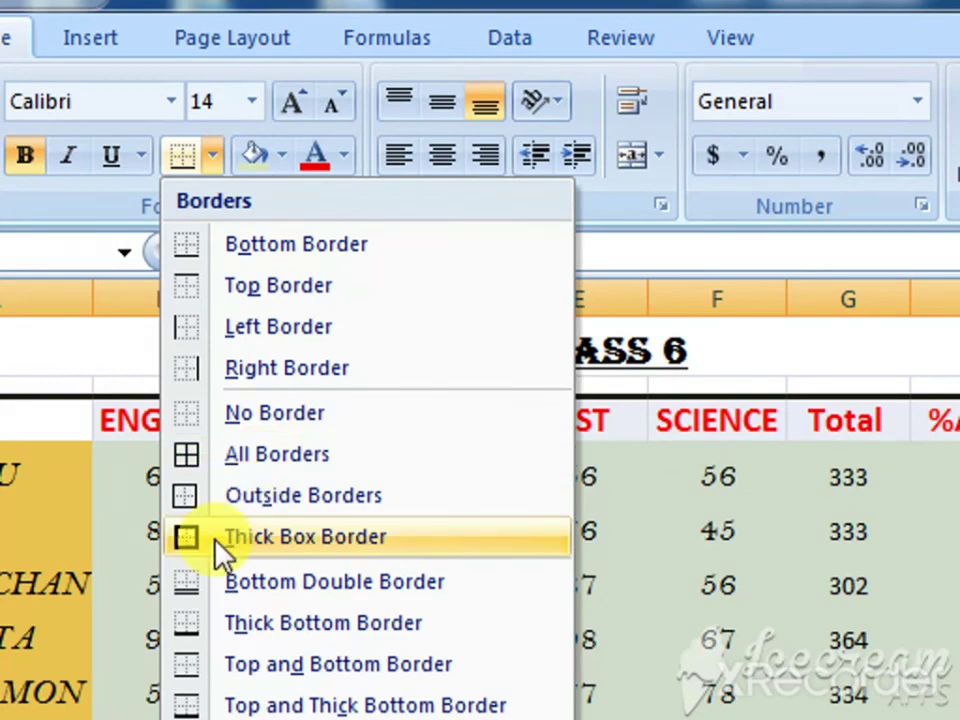
left_click(315, 496)
left_click(814, 506)
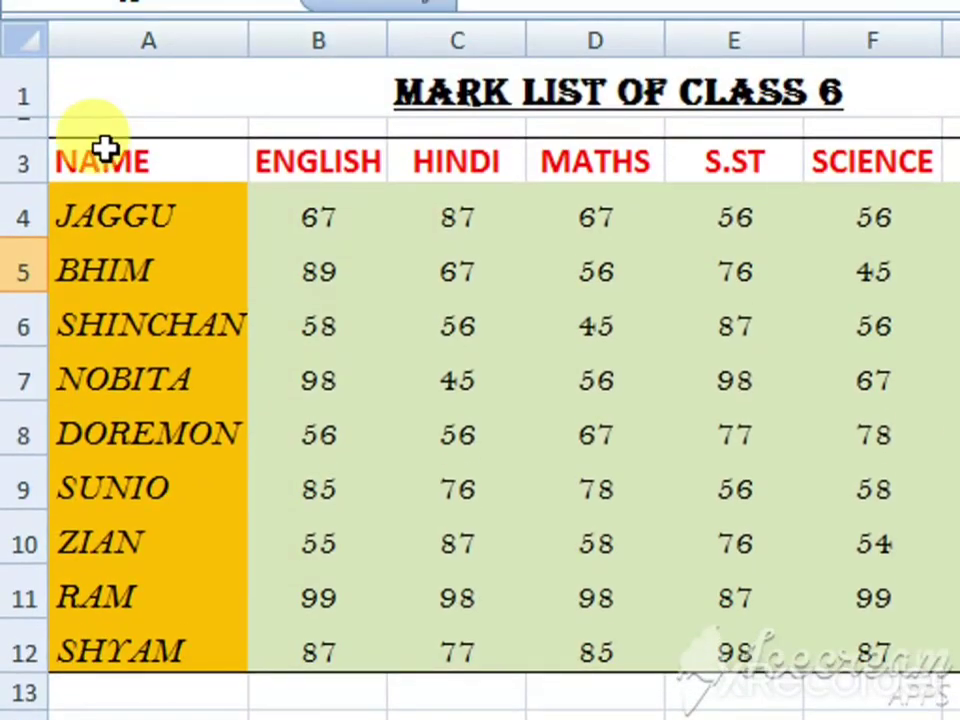
Apply All Borders to every cell of the mark table A3:H12.
left_click_drag(103, 148, 878, 641)
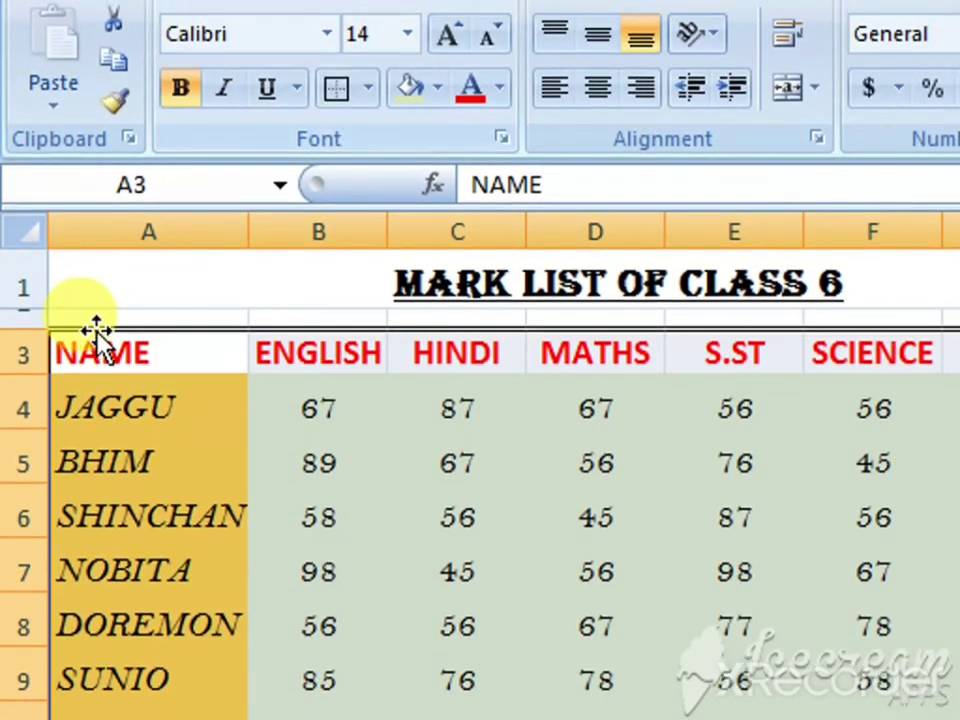
left_click_drag(110, 350, 959, 719)
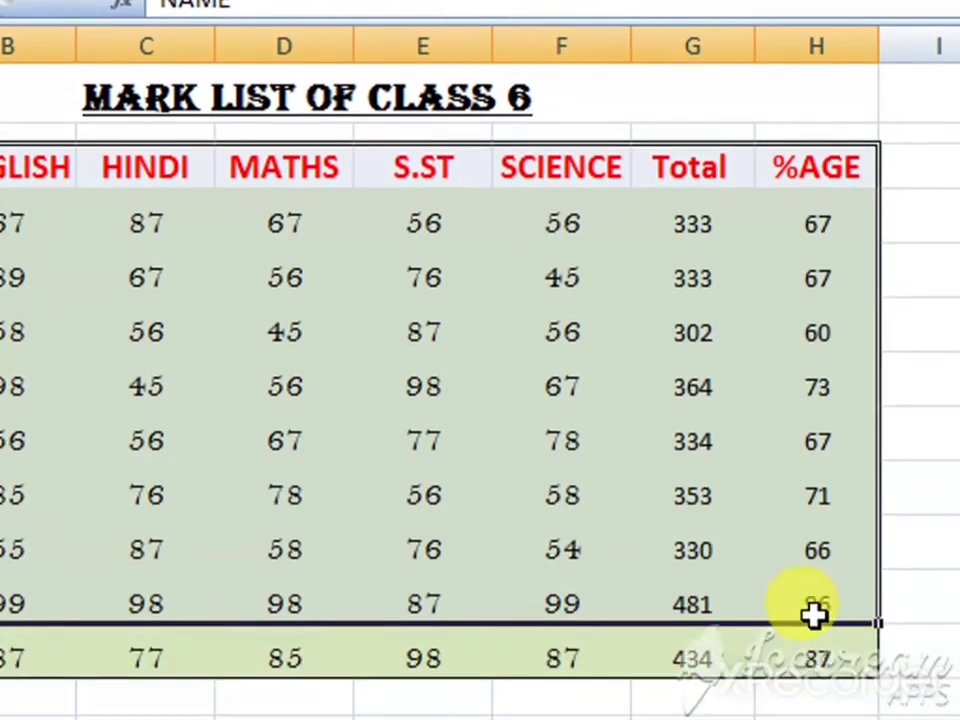
left_click_drag(813, 615, 813, 642)
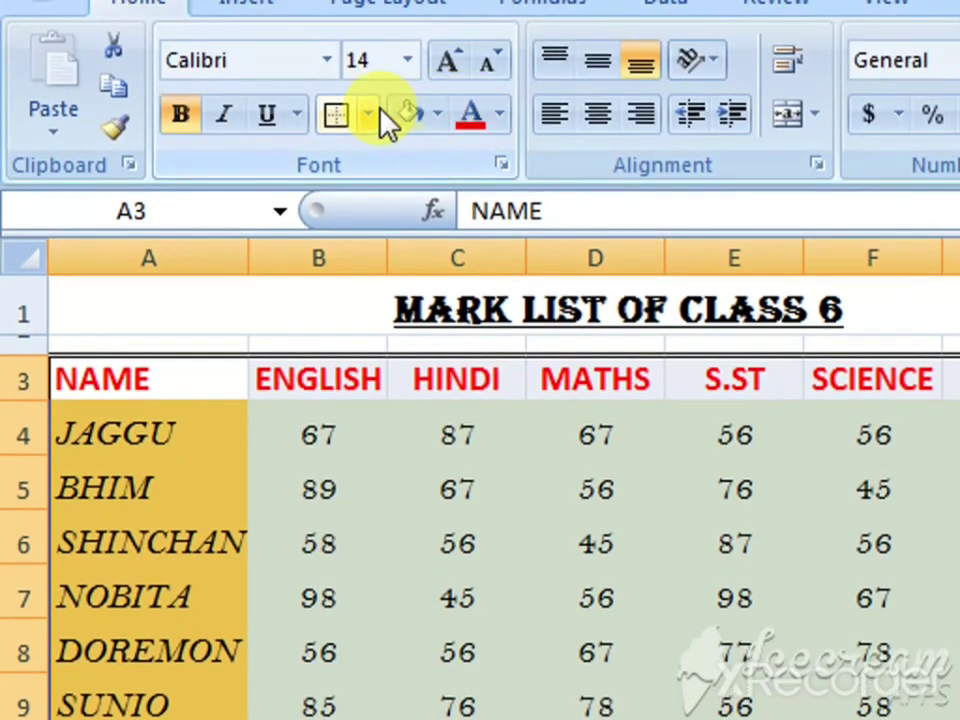
left_click(367, 116)
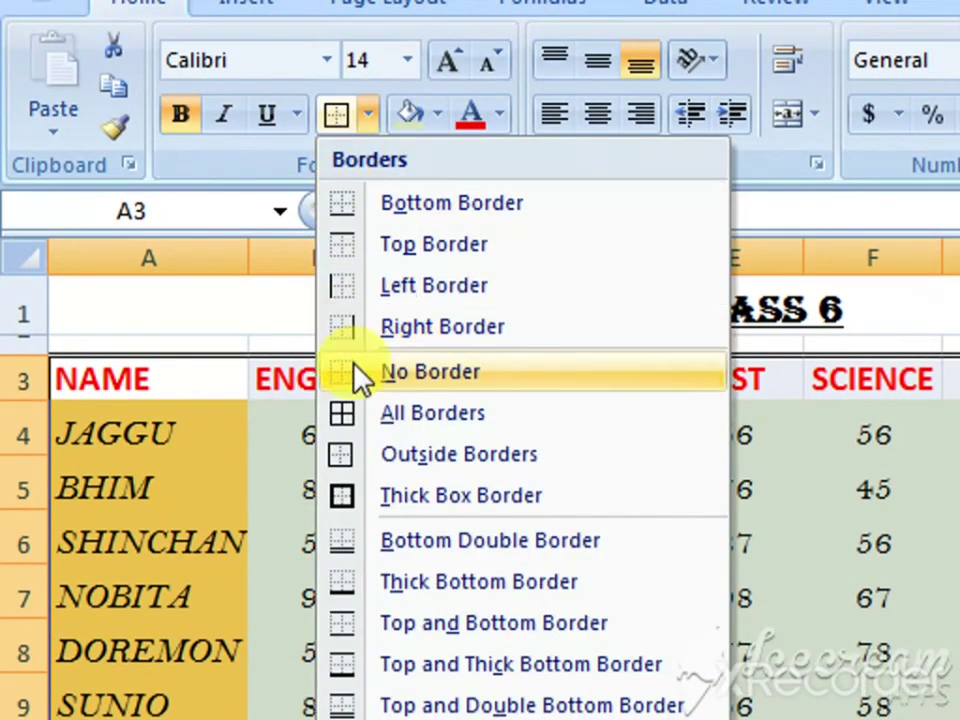
left_click(484, 428)
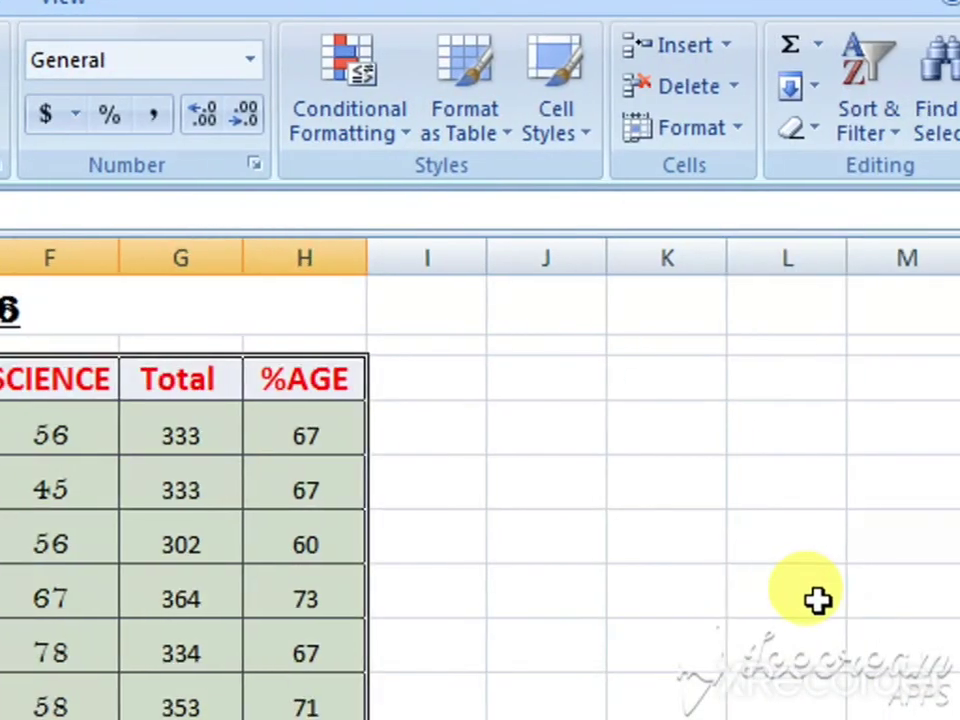
left_click(763, 598)
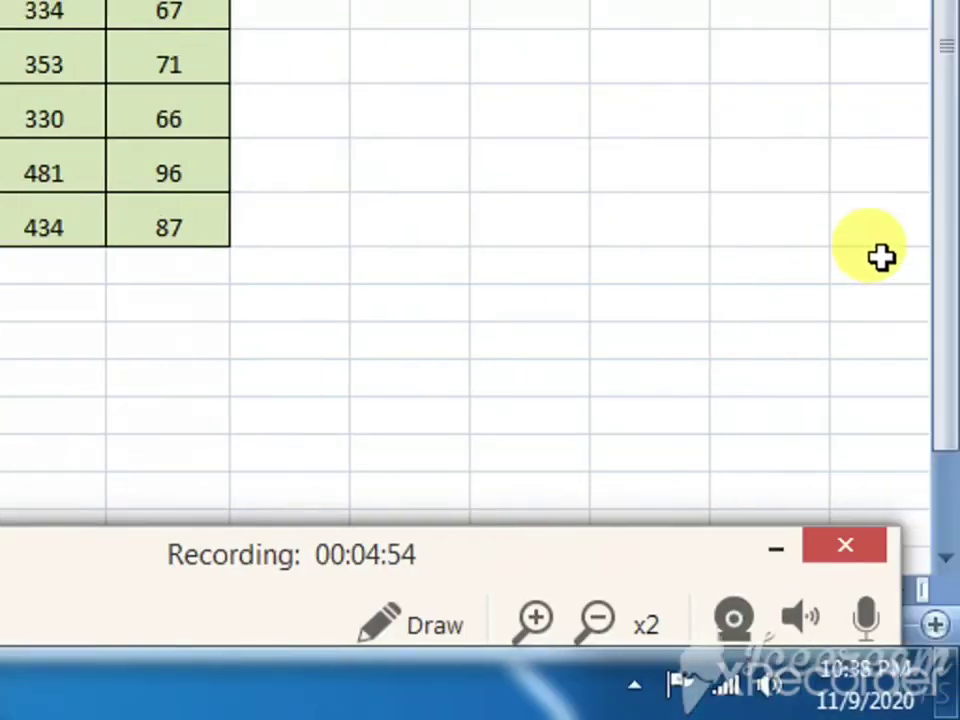